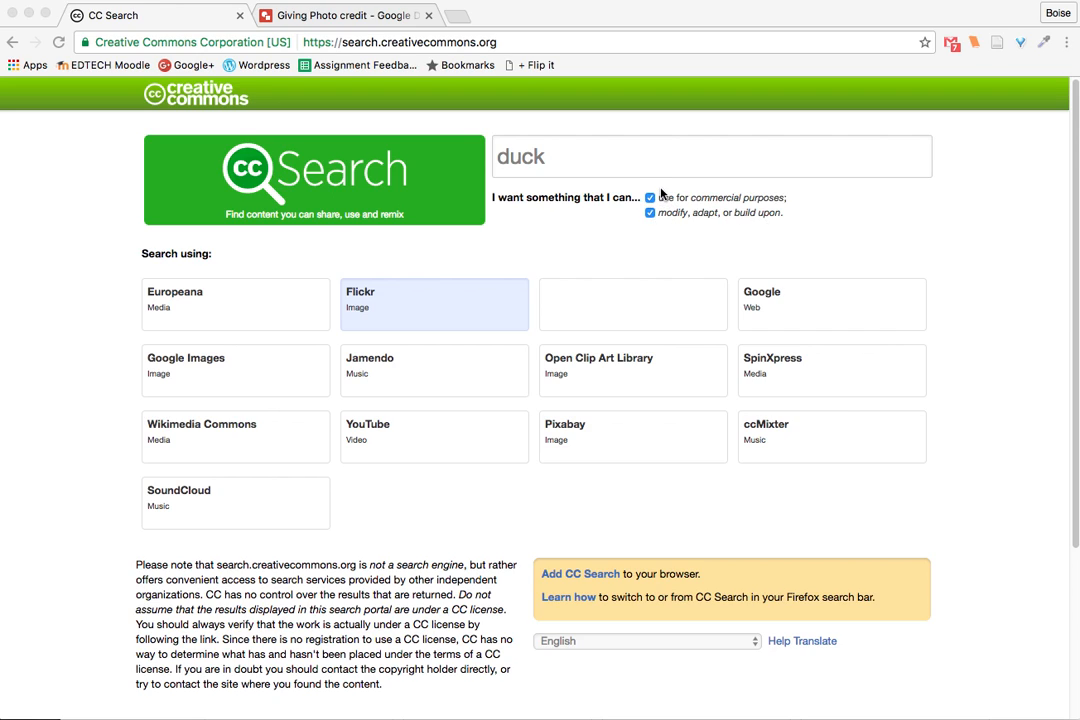
- Search Flickr for "duck" images through CC Search and sort the results by Interesting
click(405, 312)
click(407, 313)
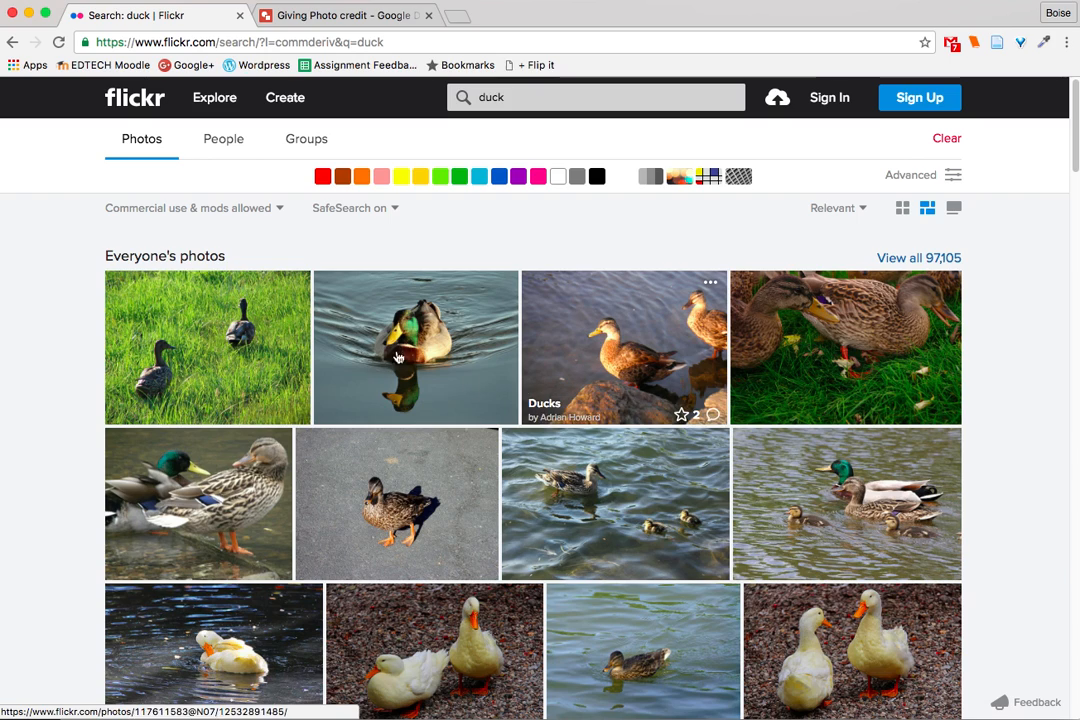
click(852, 212)
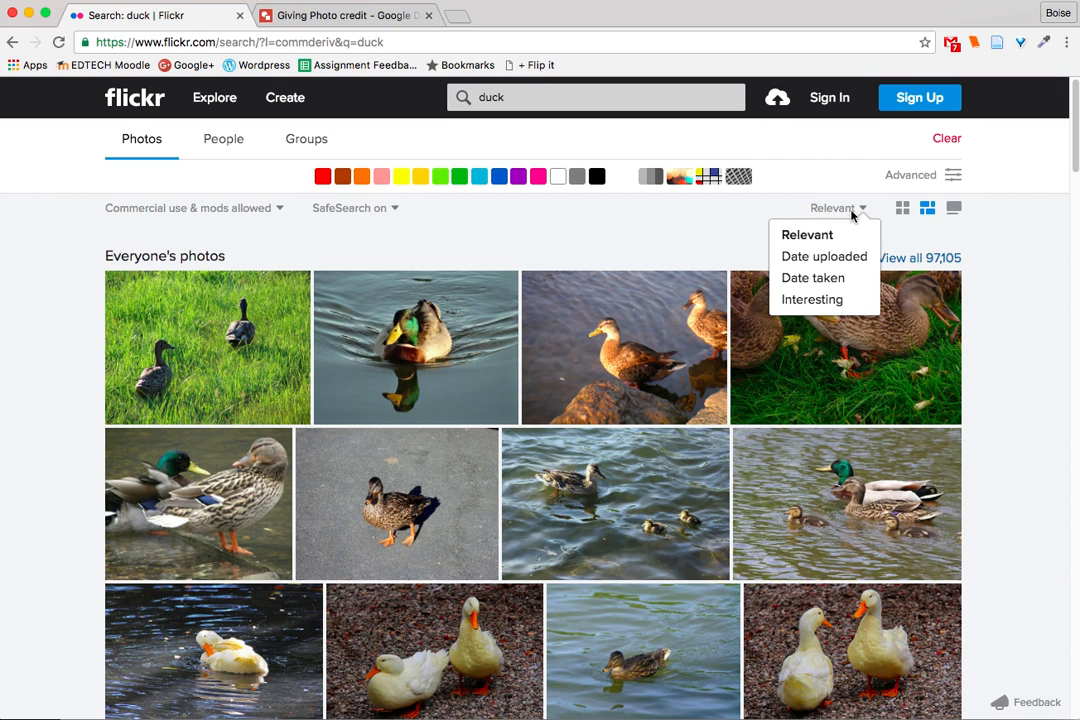
click(835, 302)
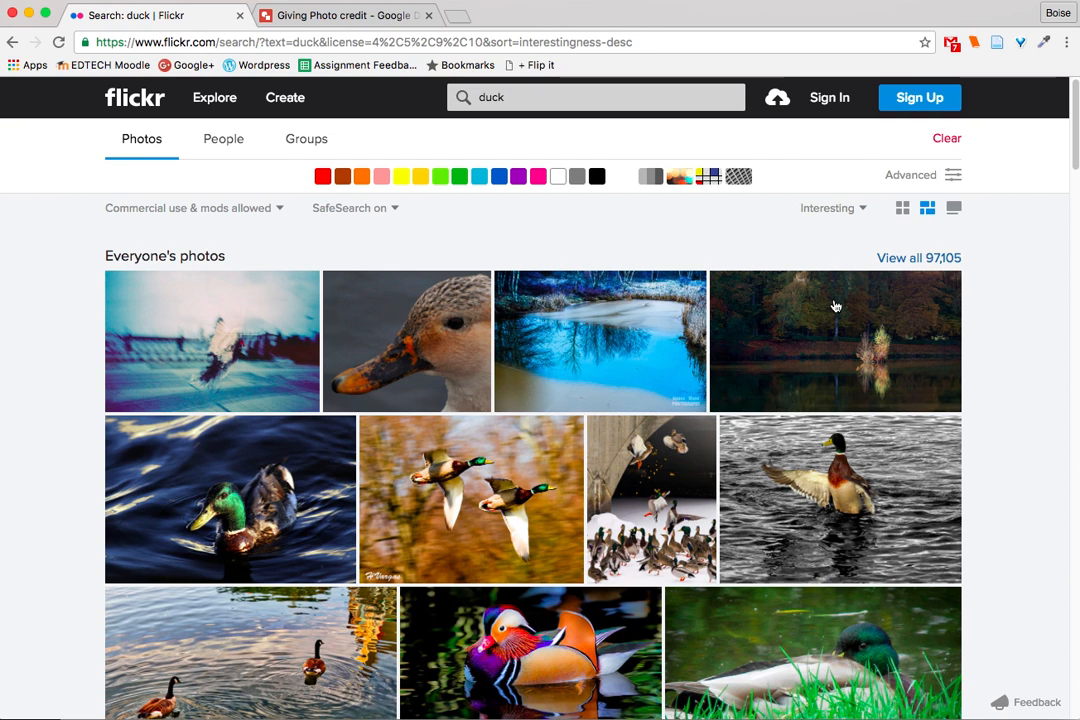
- Open the "Inflight Ducks" photo of two flying mallards from the search results
scroll(630, 520, down, 1)
scroll(630, 520, down, 3)
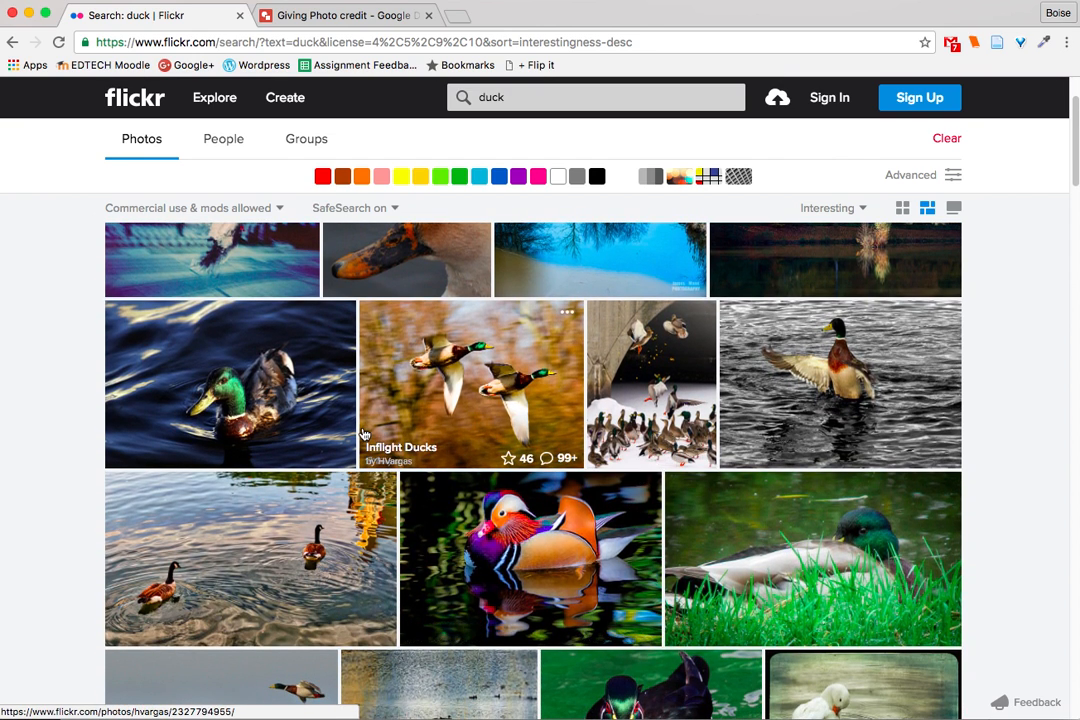
click(438, 396)
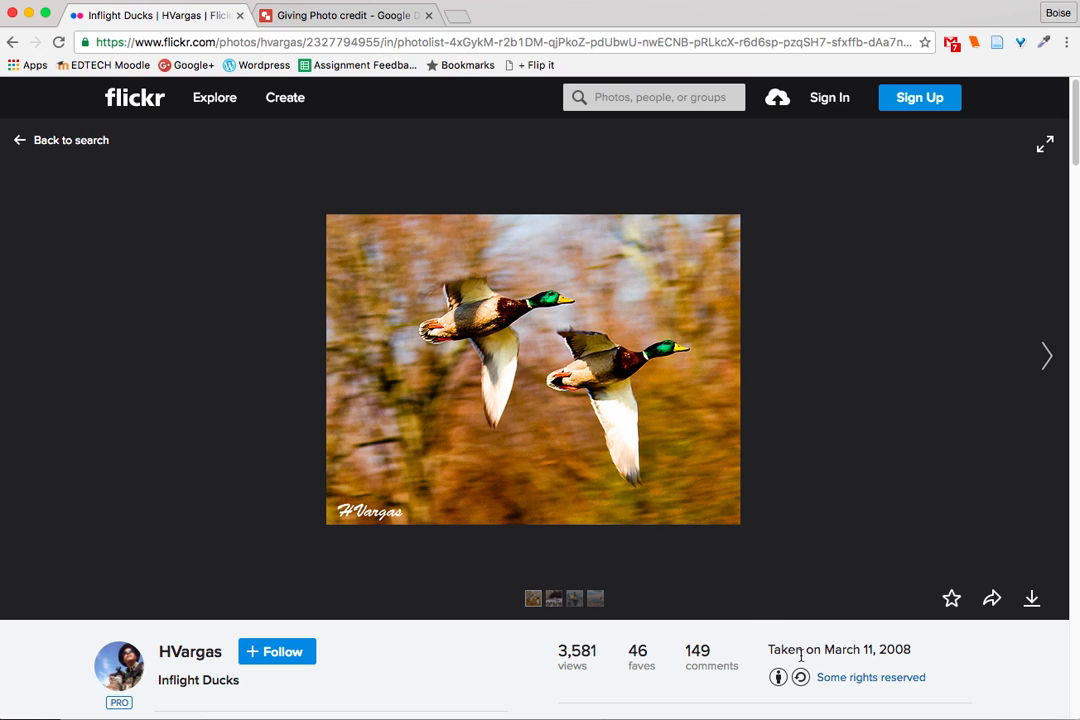
- Open the Creative Commons license page linked from the photo's rights information
scroll(800, 655, down, 3)
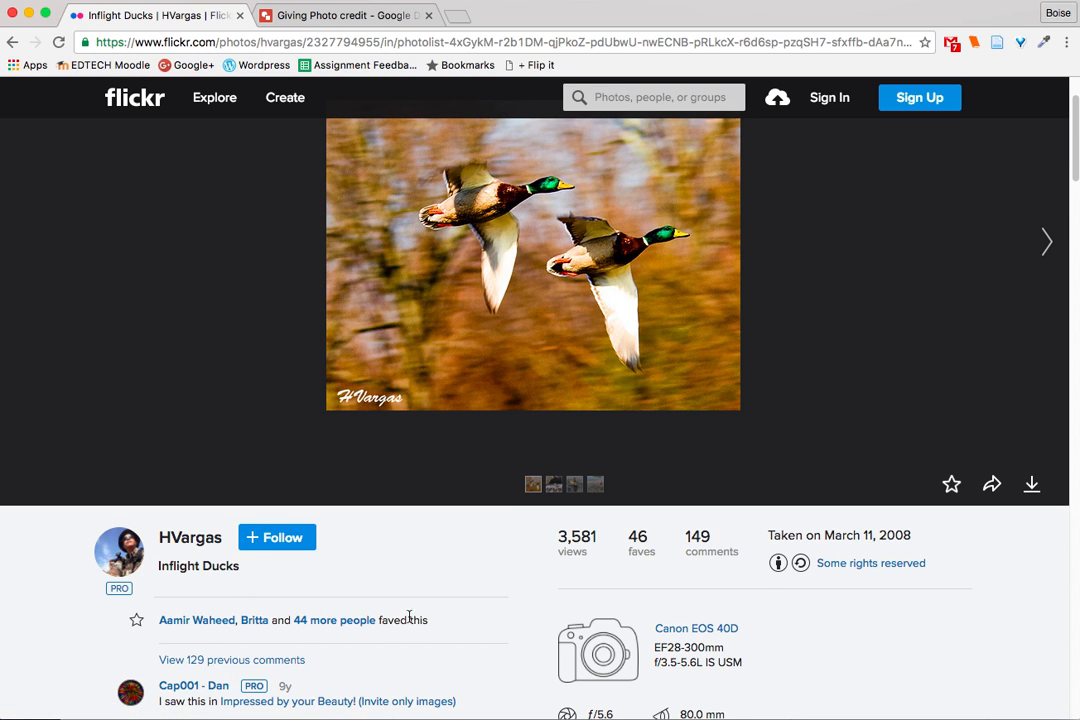
scroll(424, 620, down, 3)
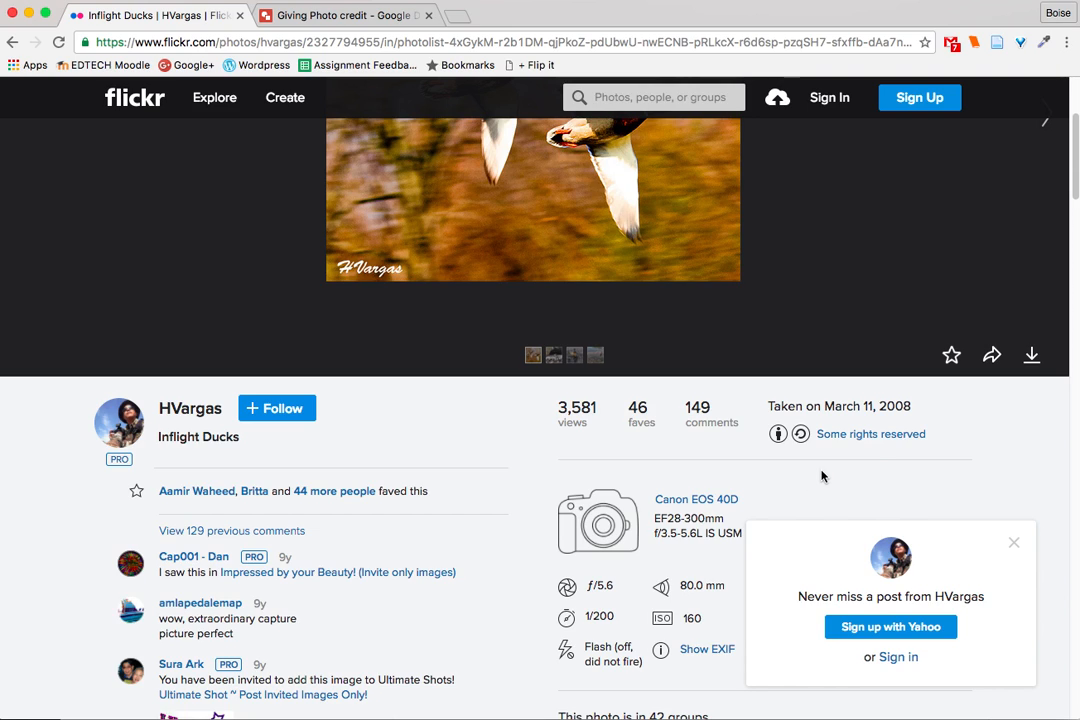
click(872, 440)
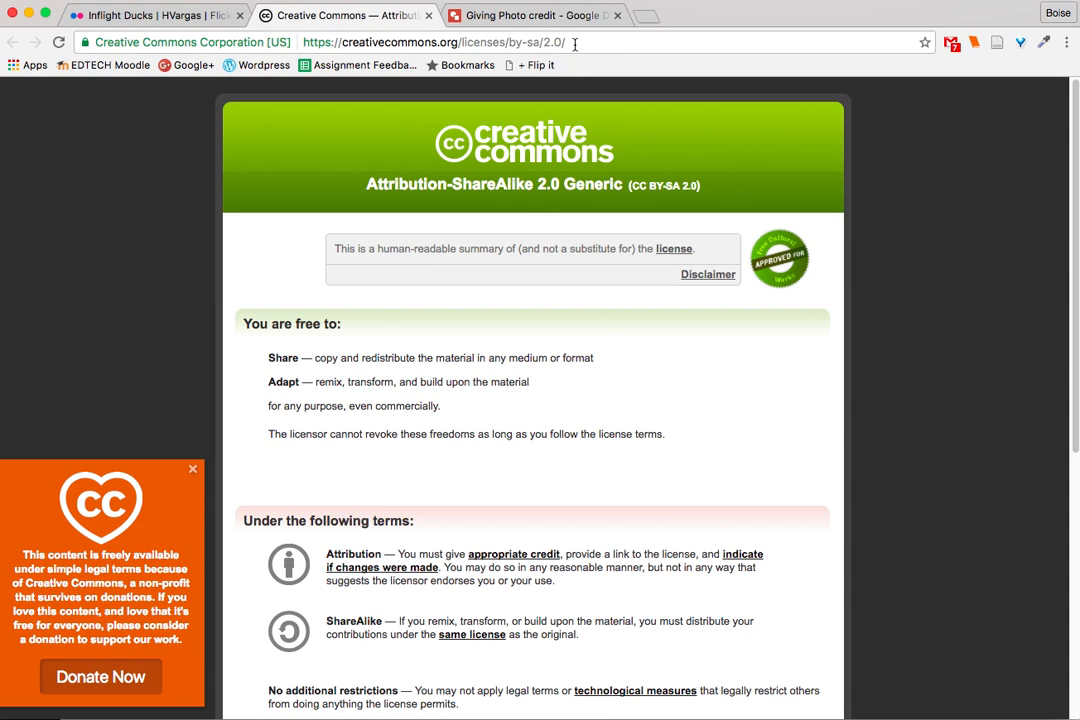
- Return to the Flickr photo, dismiss the sign-up pop-up, and download the image in Original (576 × 432) size
click(168, 22)
scroll(500, 255, up, 5)
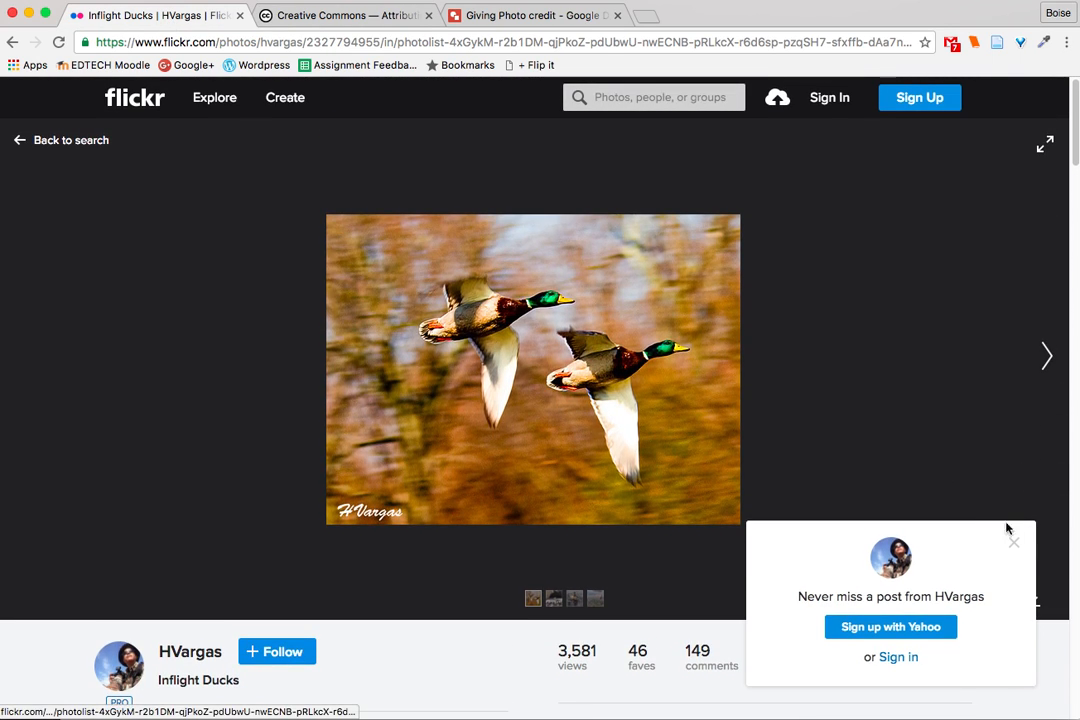
click(1013, 550)
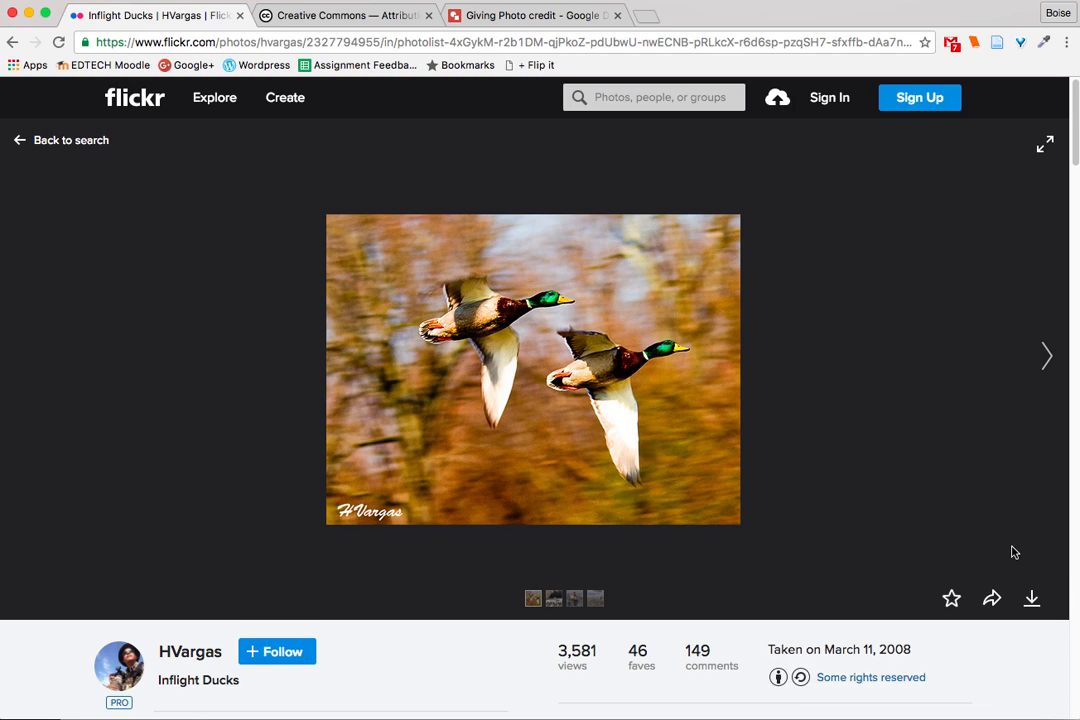
click(1032, 600)
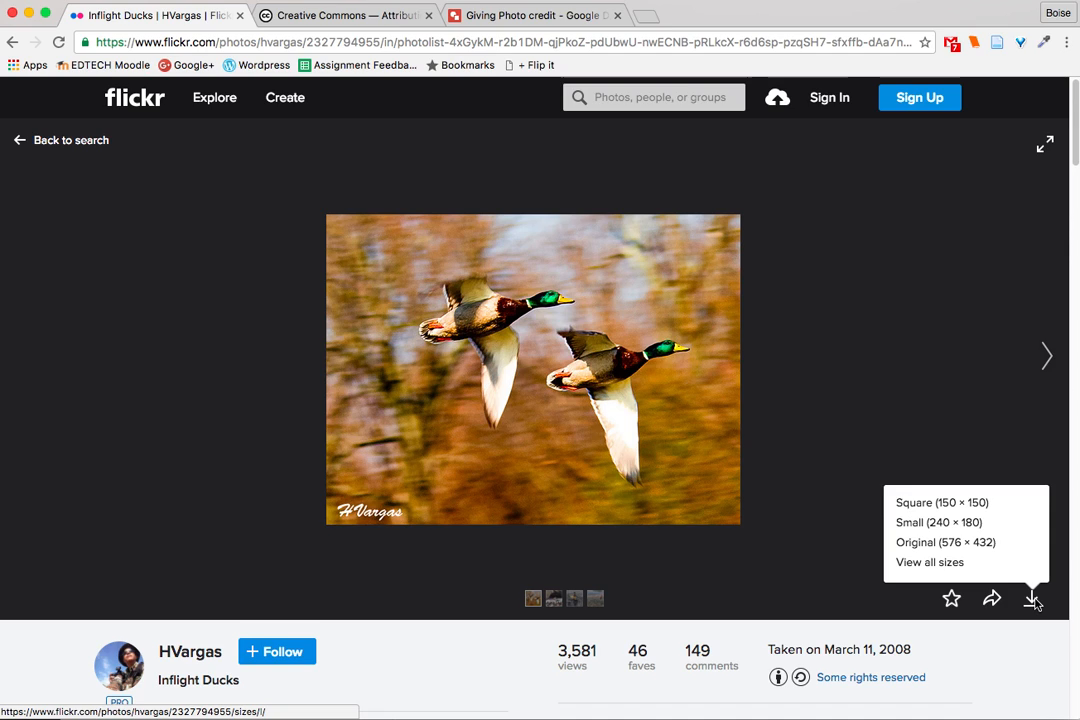
click(974, 550)
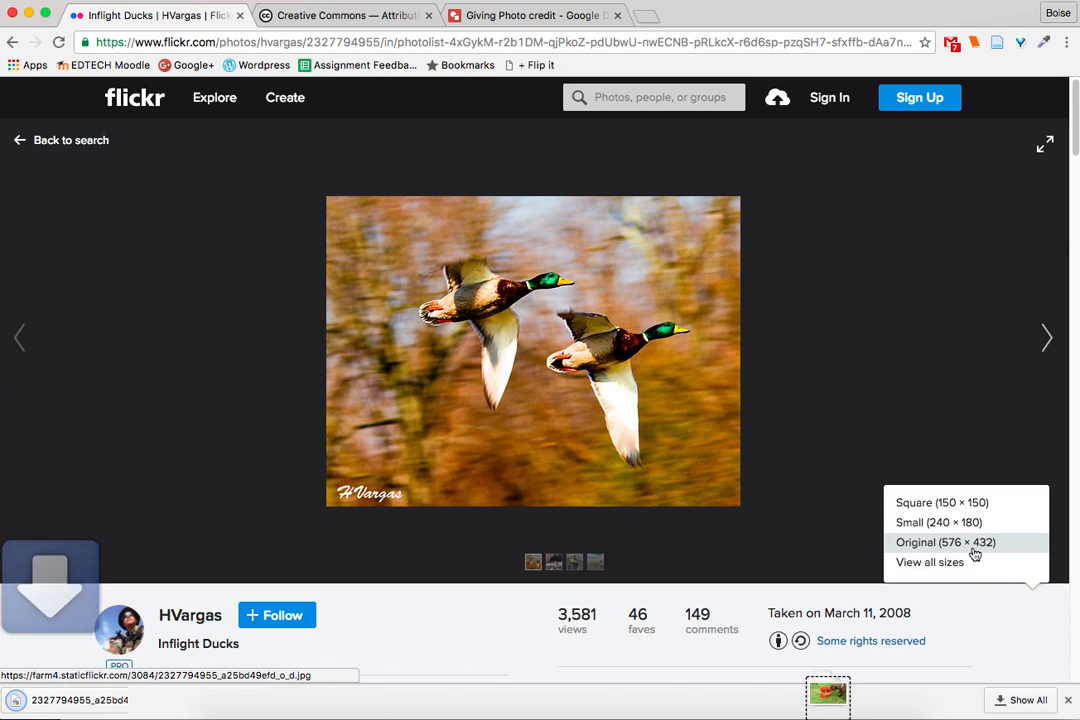
- In the "Giving Photo credit" drawing, replace the silhouette placeholder with the downloaded duck image
click(518, 24)
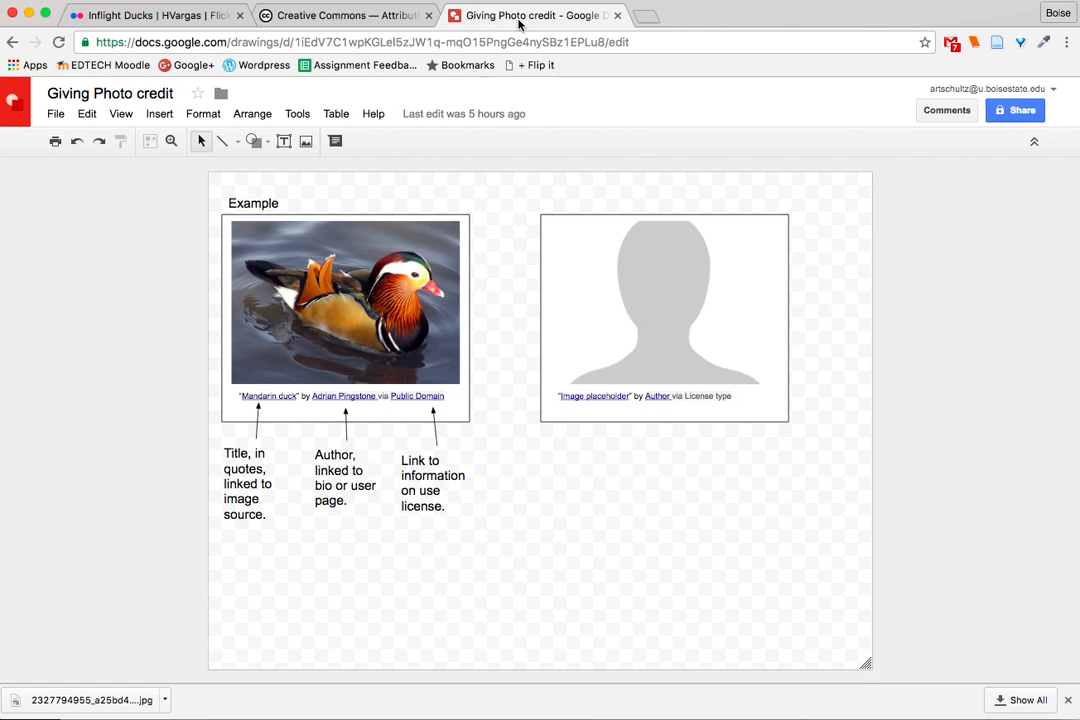
click(646, 327)
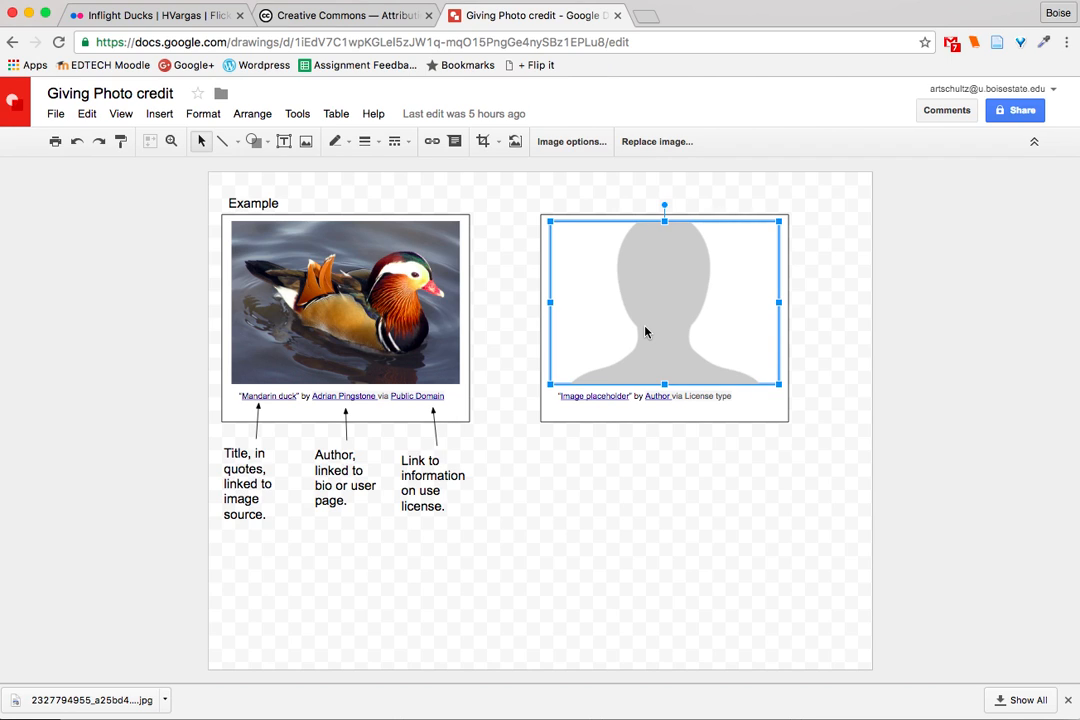
click(655, 143)
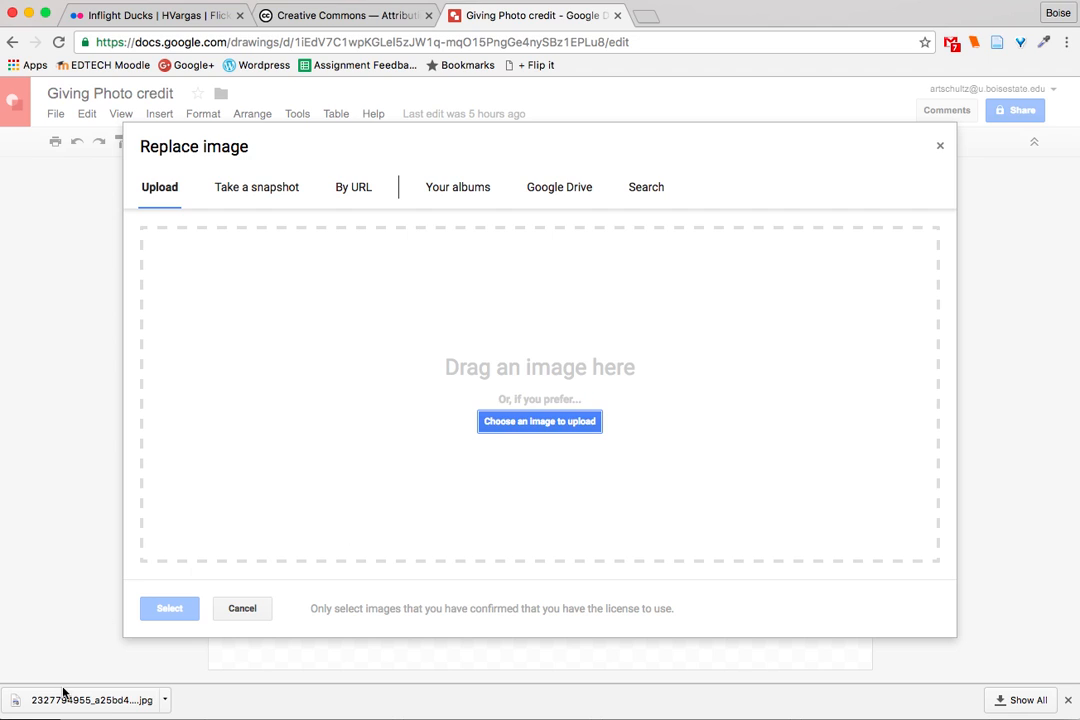
drag(61, 702, 580, 398)
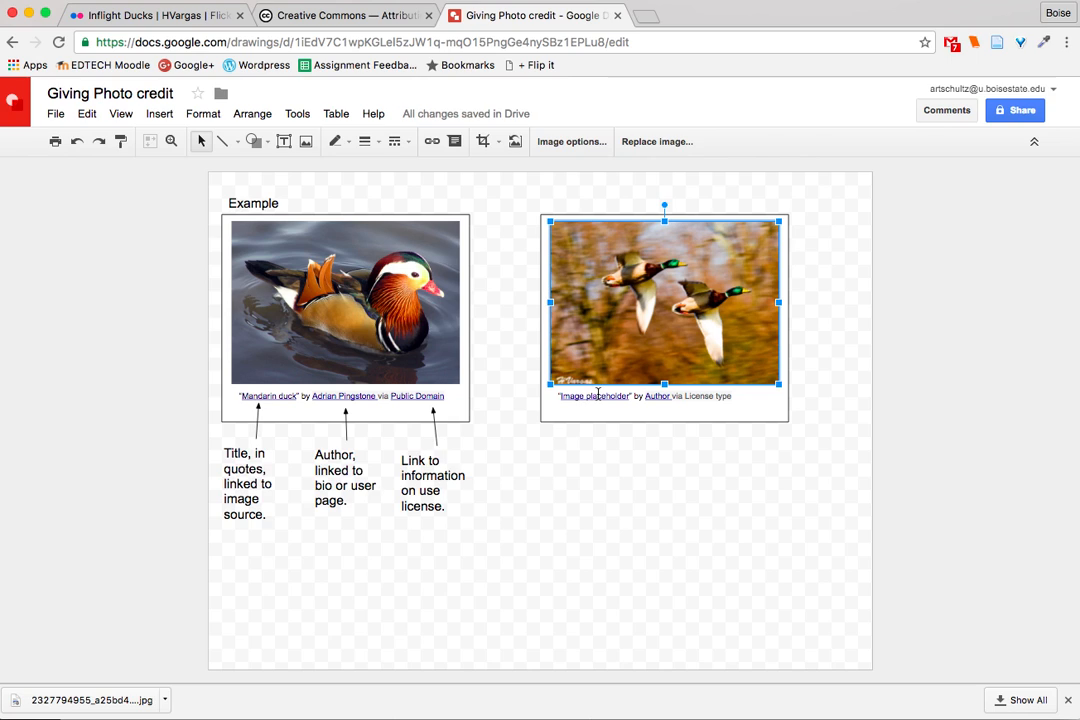
- Replace the "Image placeholder" title in the new photo's caption with "Inflight Ducks"
click(598, 395)
drag(630, 397, 563, 397)
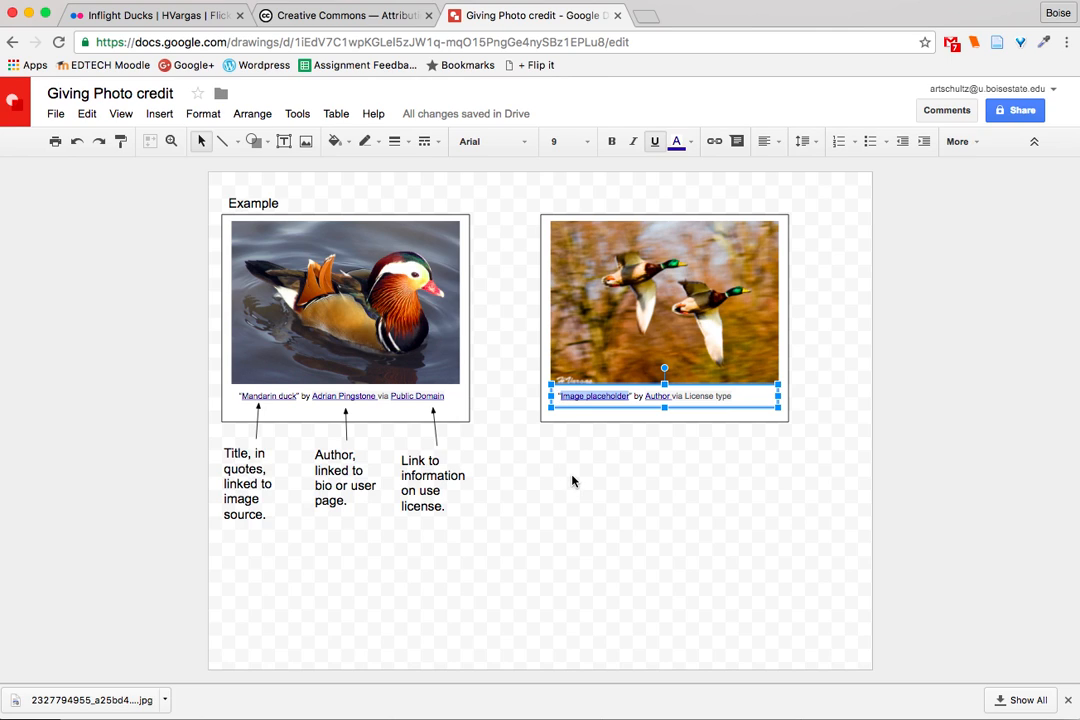
text(Inflight)
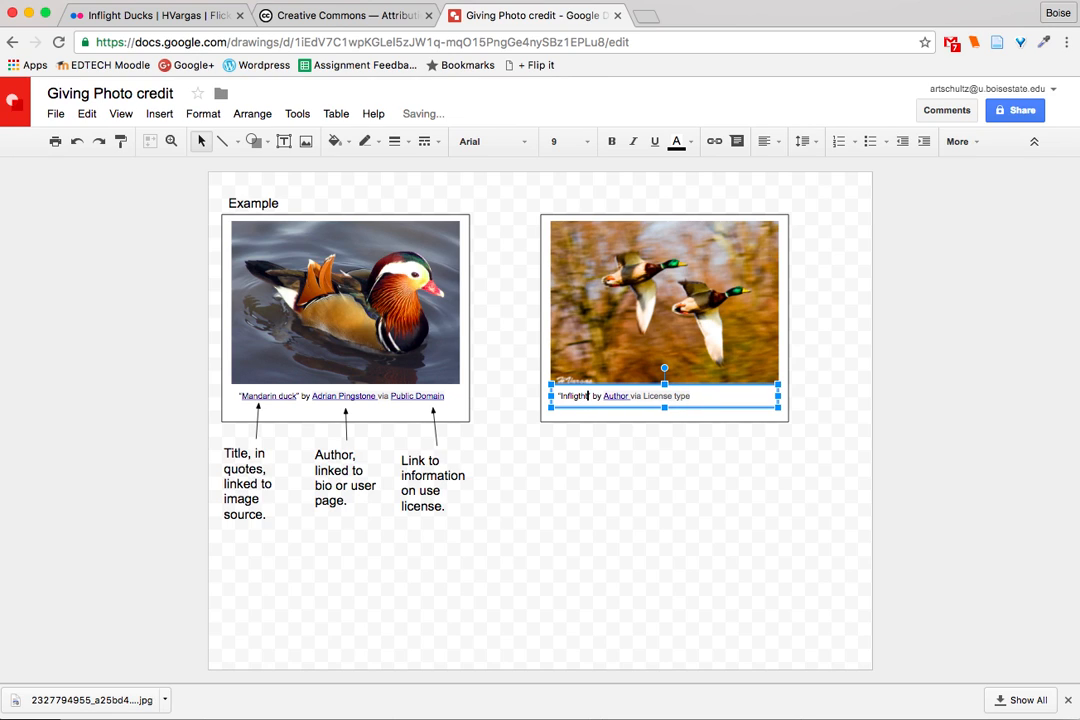
key(BackSpace)
text(ht Ducks)
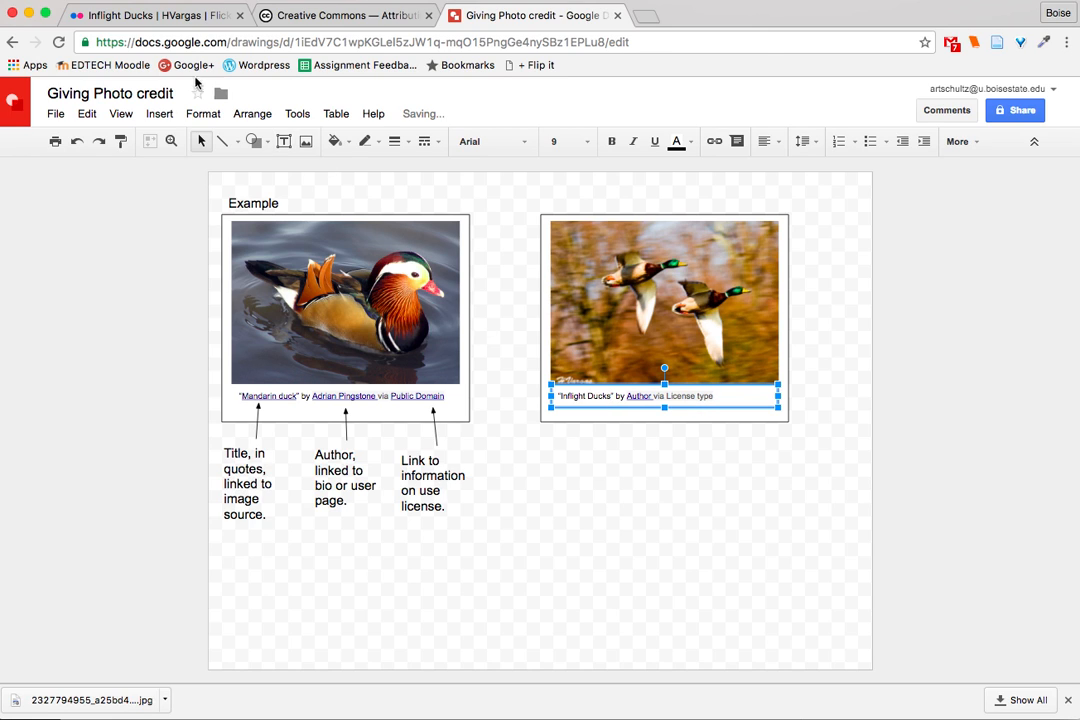
- Copy the link address of the photographer's profile from the Flickr photo page
click(160, 19)
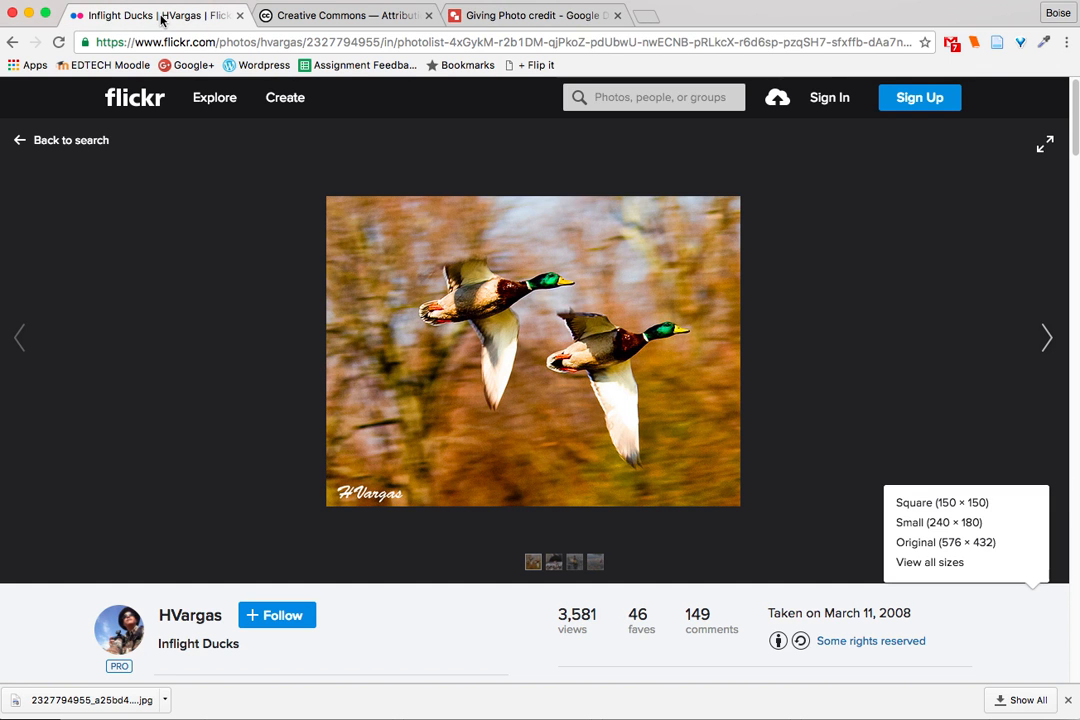
right_click(201, 621)
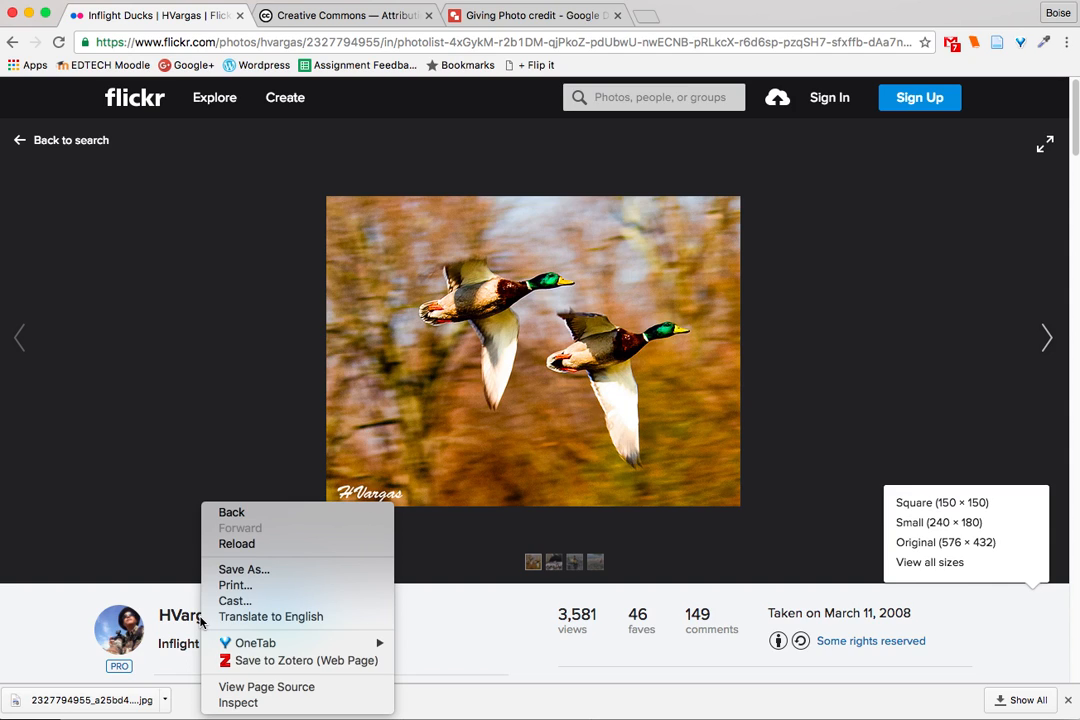
click(170, 607)
click(182, 618)
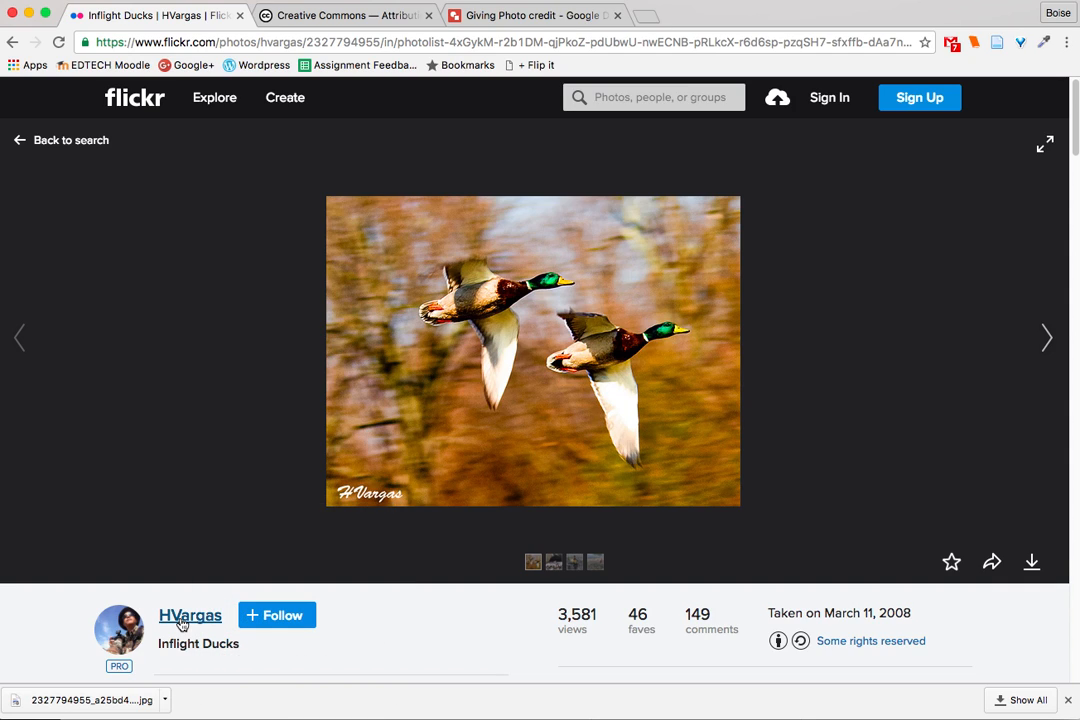
right_click(187, 622)
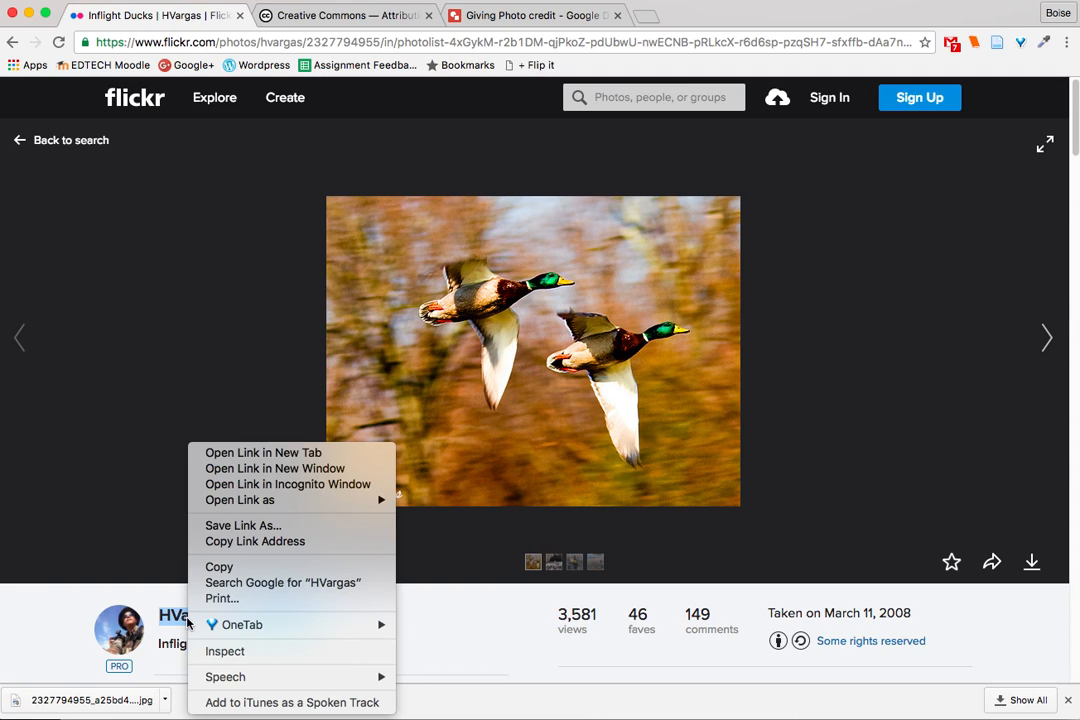
click(230, 544)
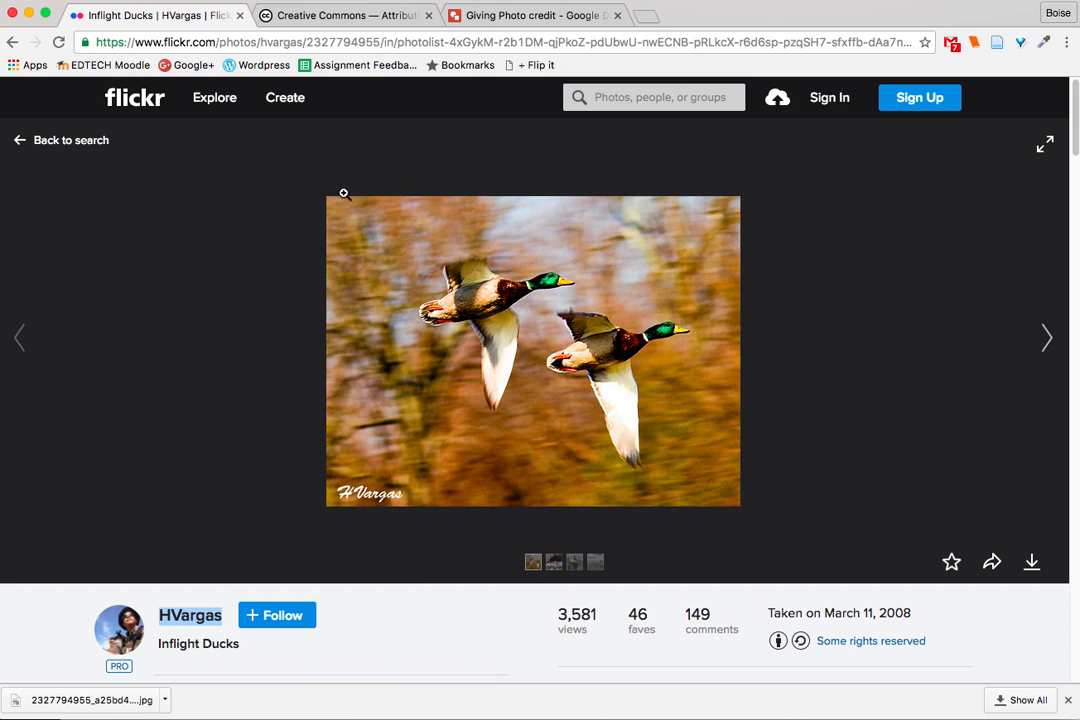
- In the drawing, replace "Author" in the new photo's caption with the photographer's Flickr username
click(493, 15)
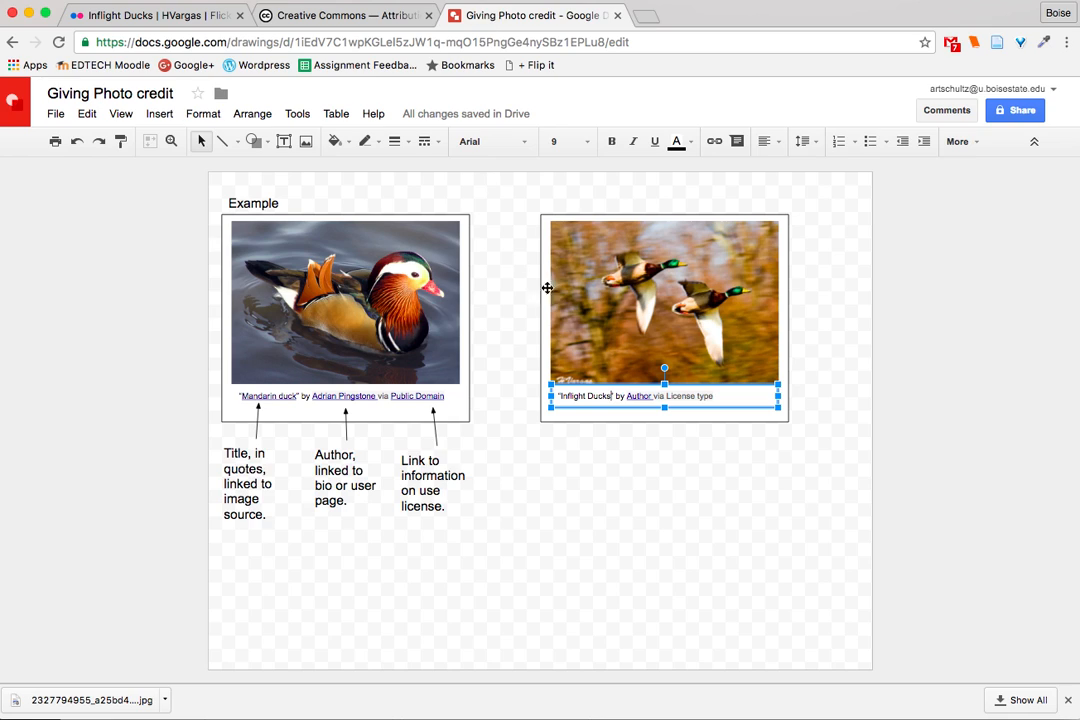
drag(652, 397, 628, 397)
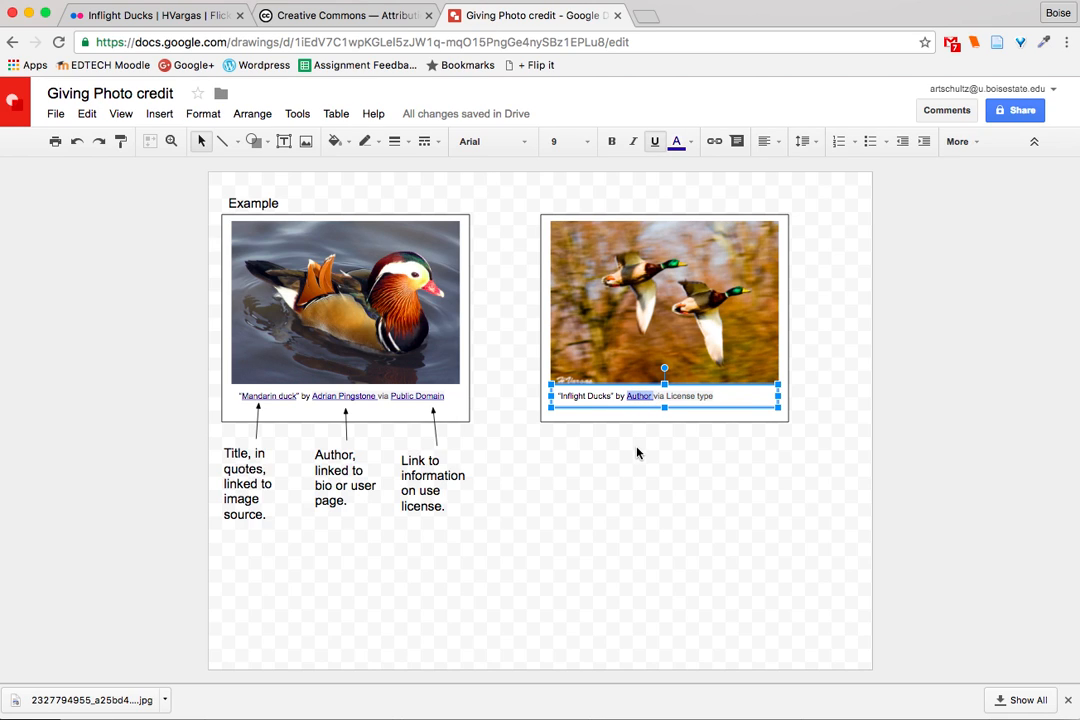
text(H)
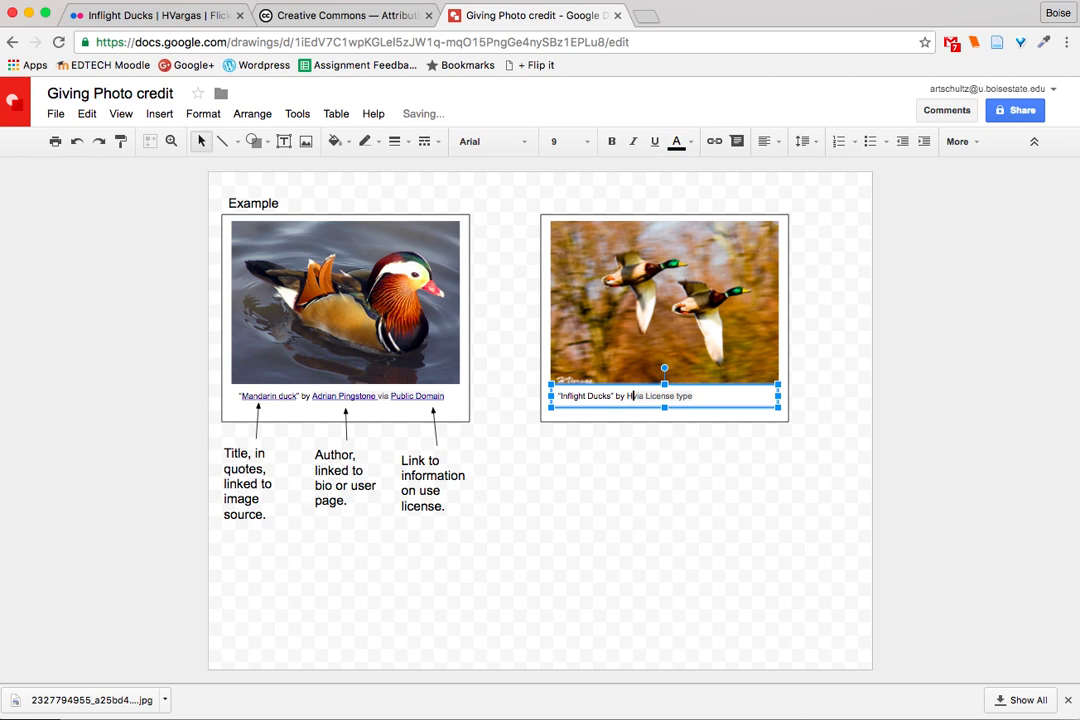
text(Vargas)
- Link the photographer's username in the caption to the copied Flickr profile address
key(shift+Left)
key(shift+Left)
key(shift+Left)
key(shift+Left)
key(shift+Left)
key(shift+Left)
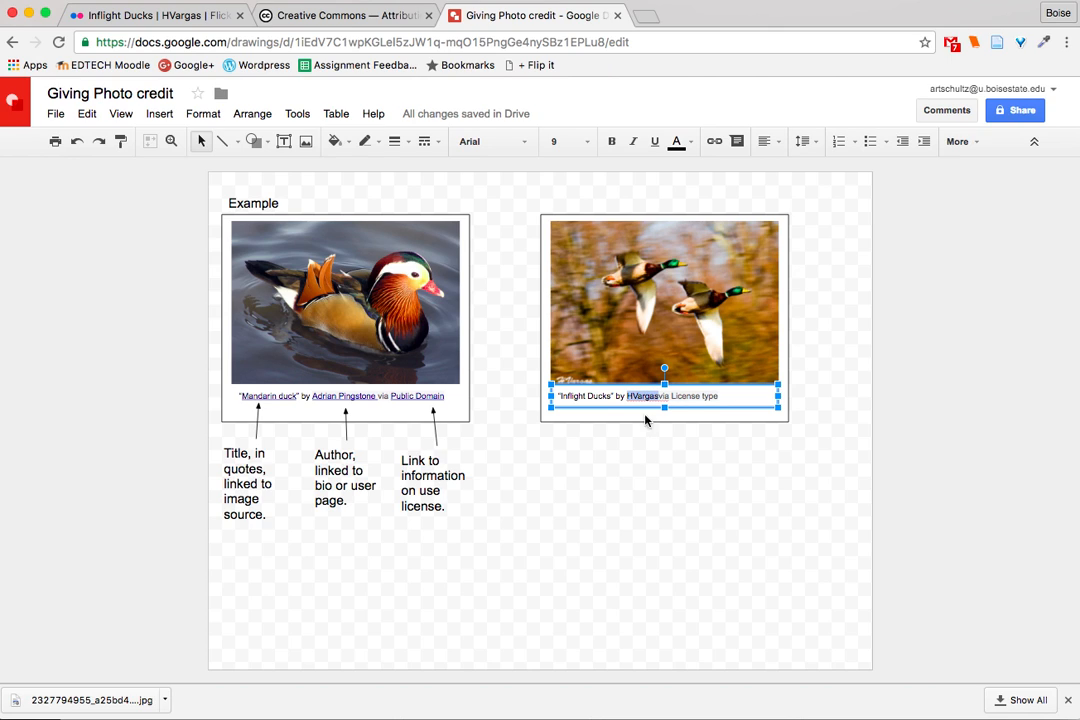
click(714, 141)
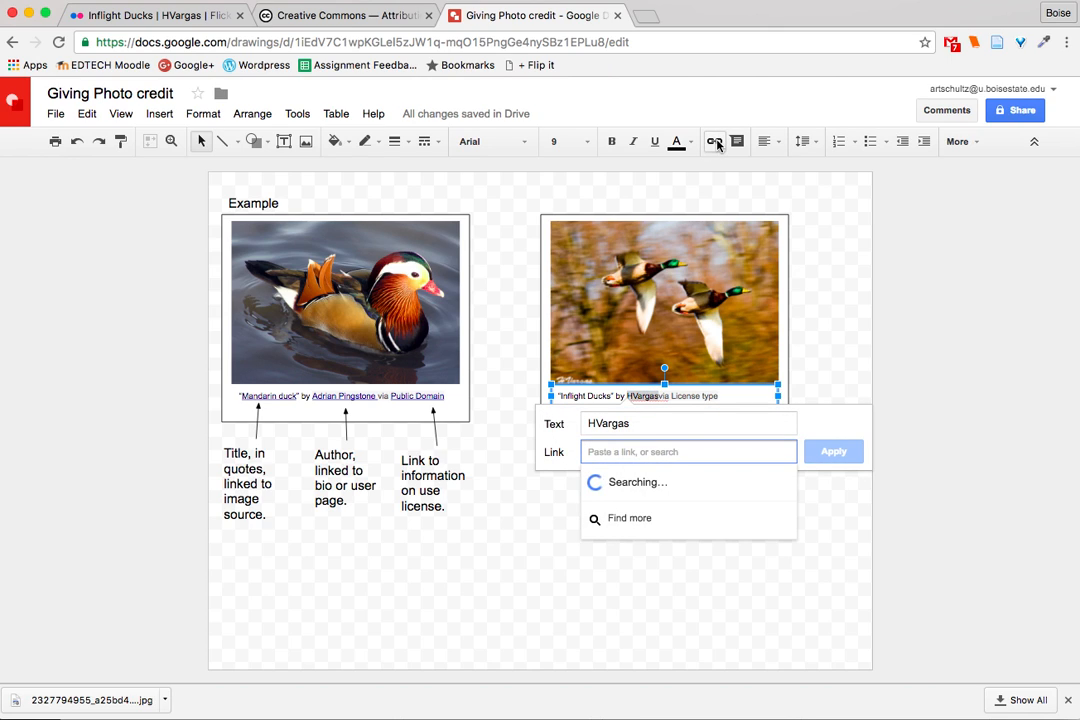
key(ctrl+v)
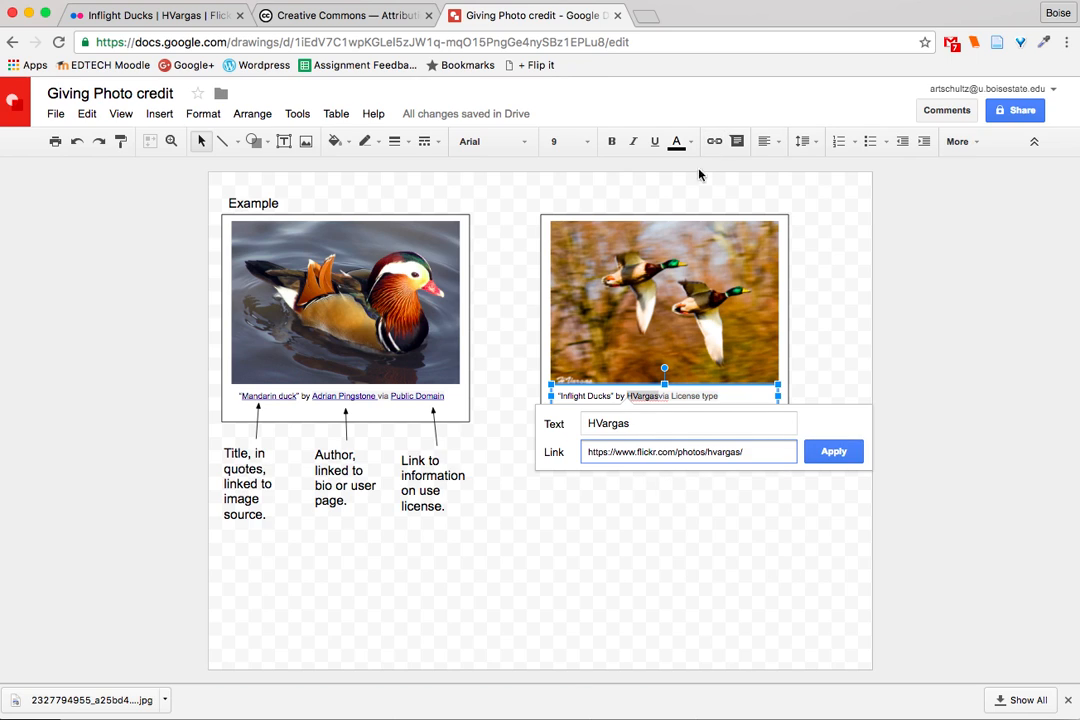
click(833, 452)
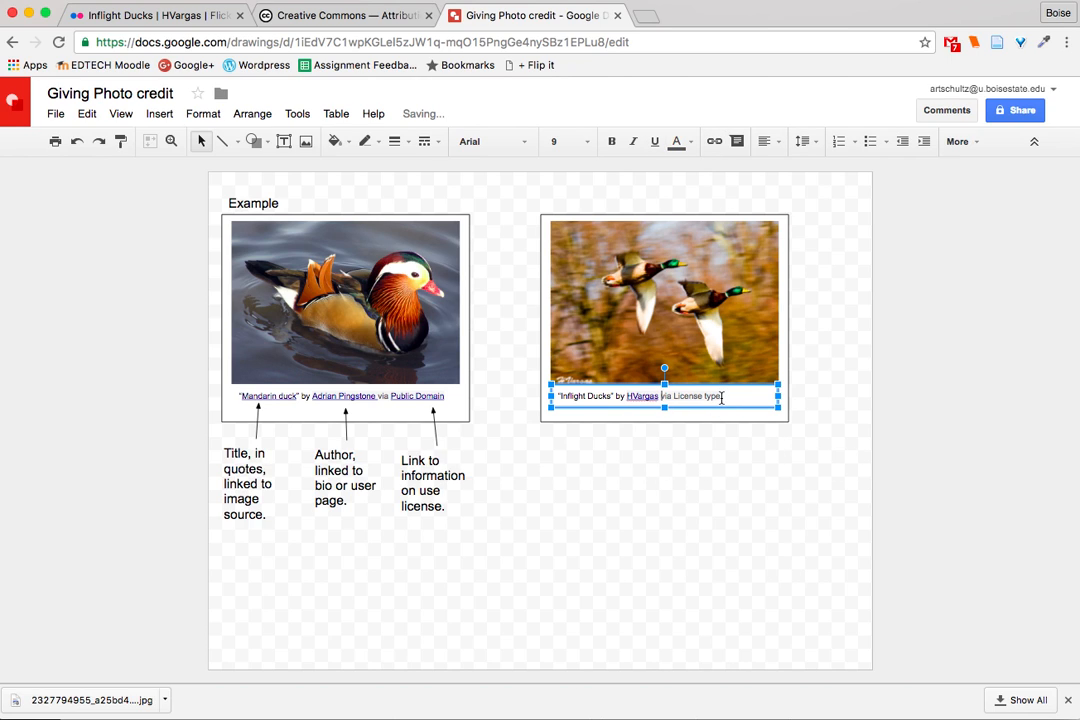
- Replace "License type" in the new photo's caption with "CC 2.0"
drag(719, 396, 675, 396)
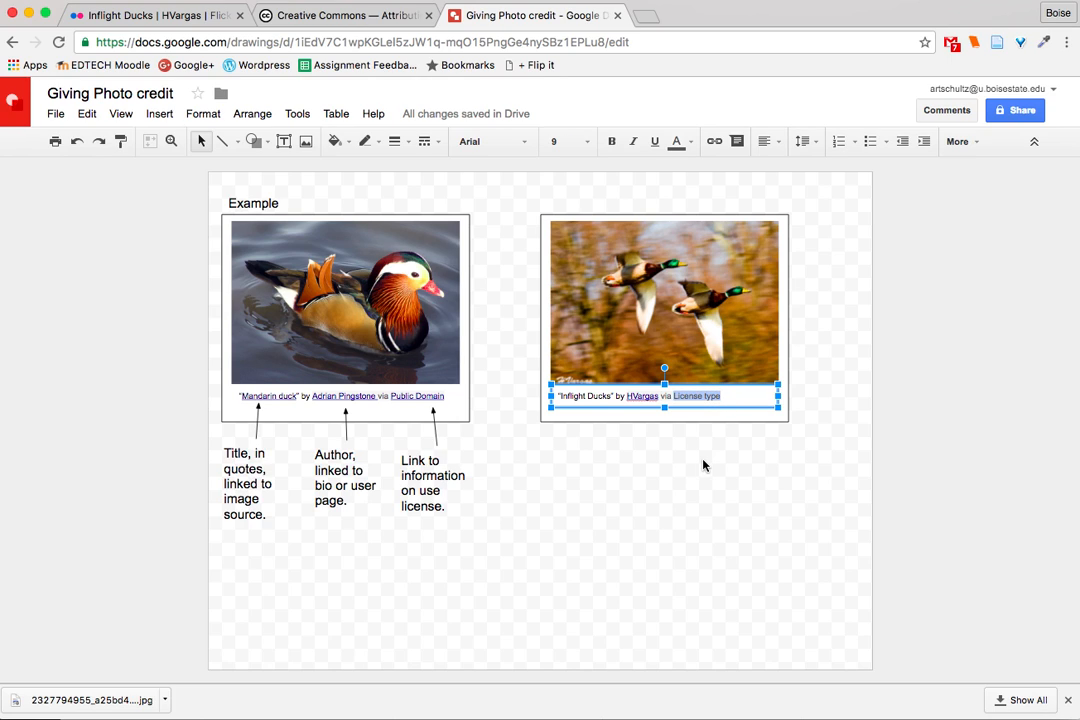
text(CC)
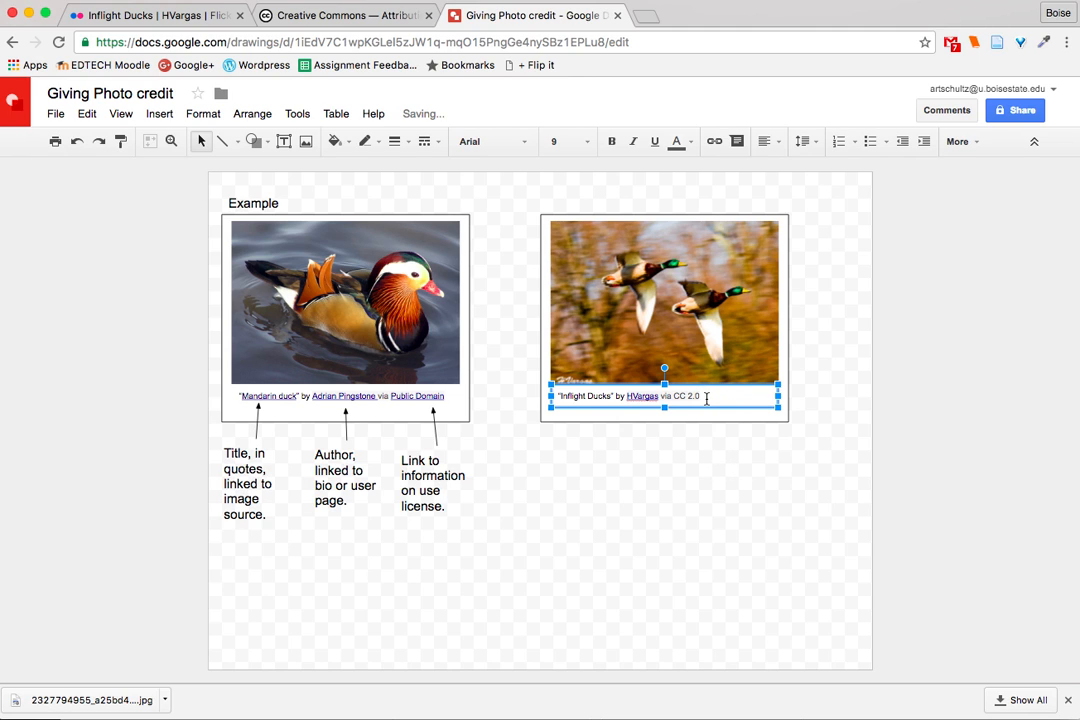
- Copy the web address of the Creative Commons Attribution-ShareAlike 2.0 license page
click(358, 18)
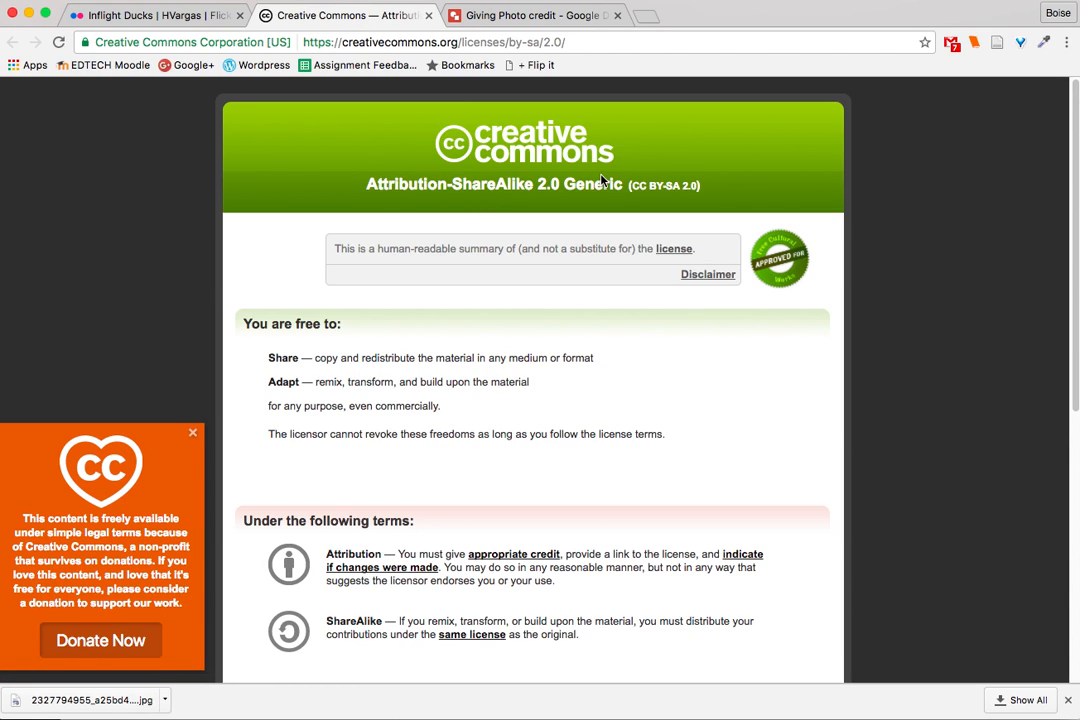
click(579, 43)
key(super+c)
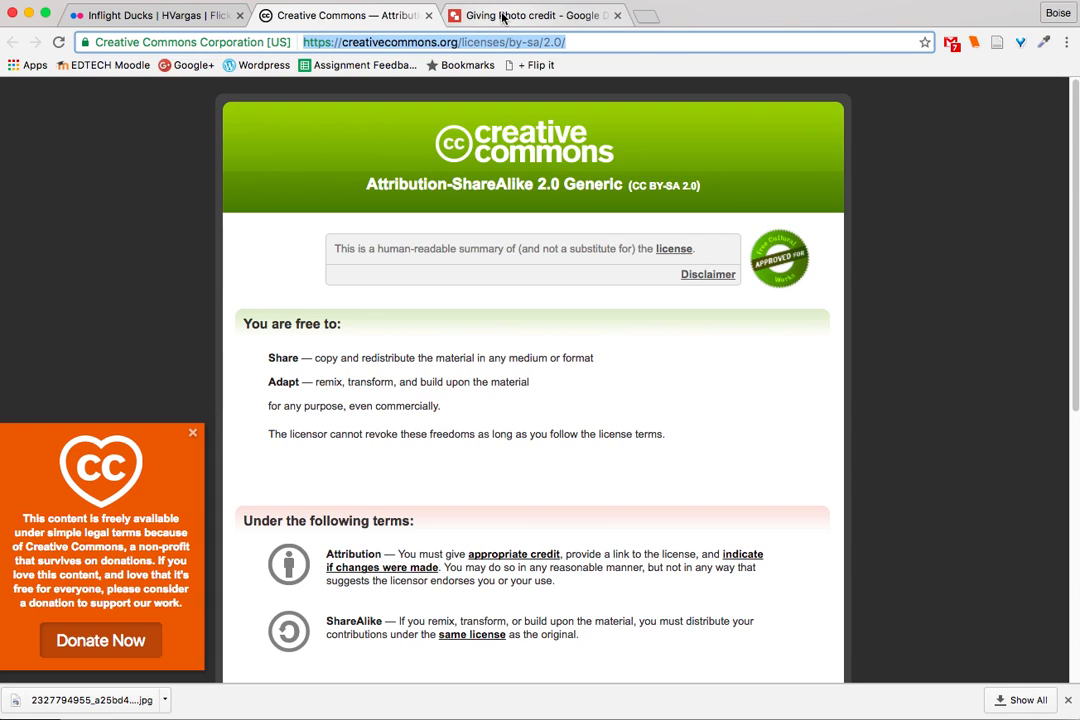
click(158, 14)
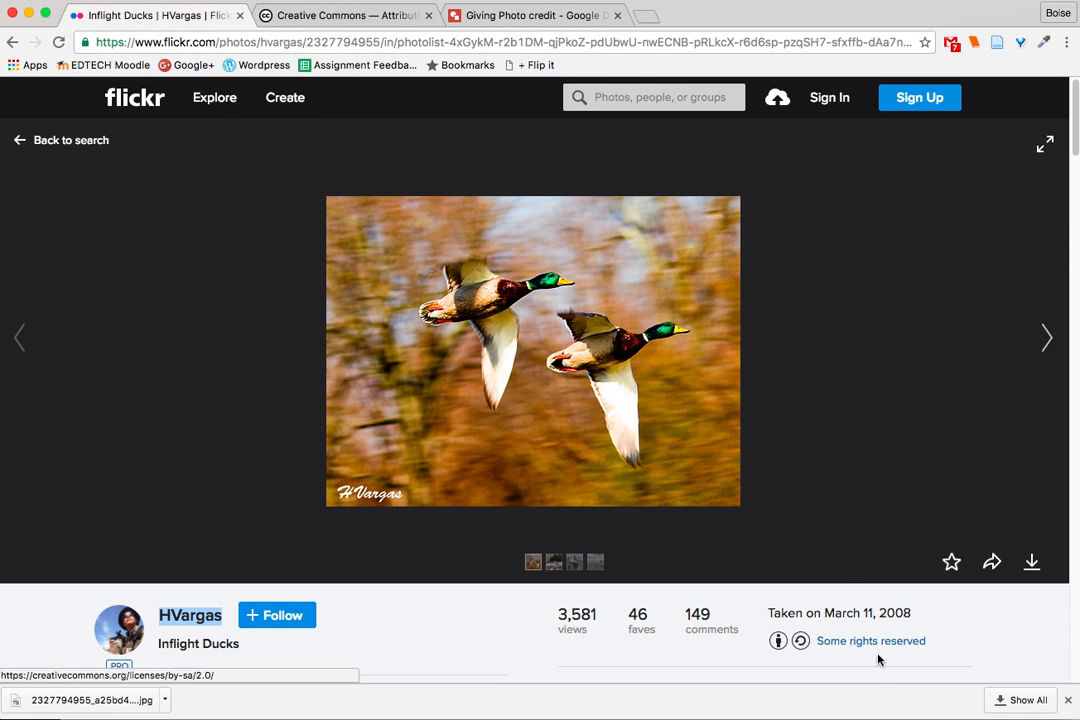
click(526, 14)
drag(700, 398, 686, 398)
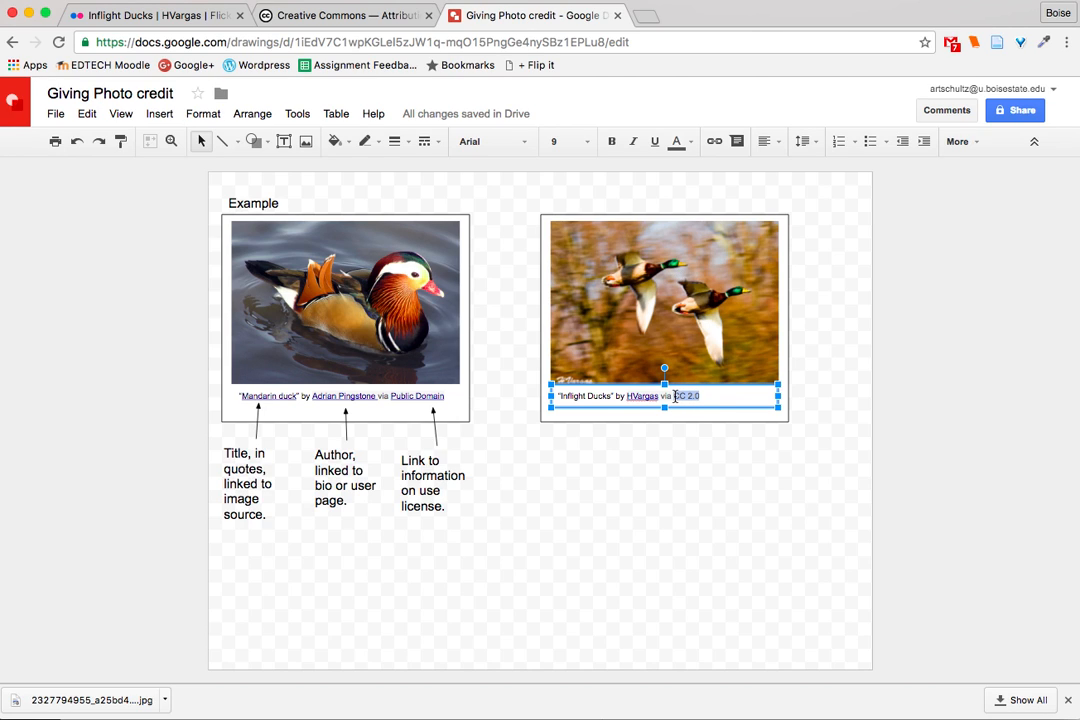
click(714, 141)
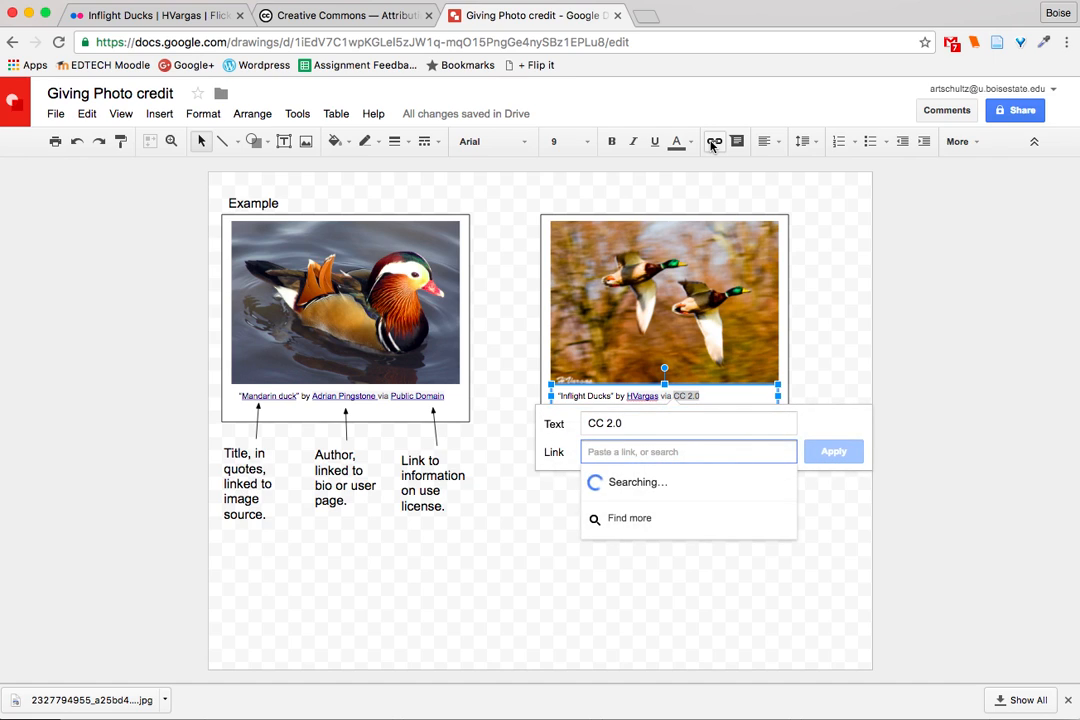
key(super+v)
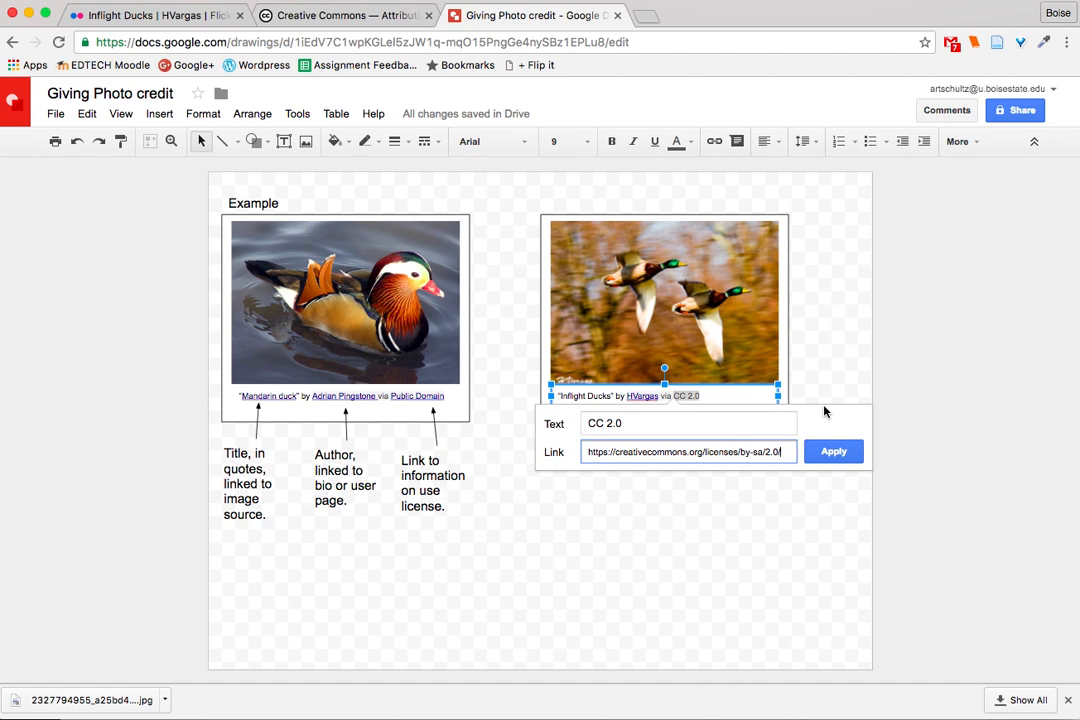
click(829, 462)
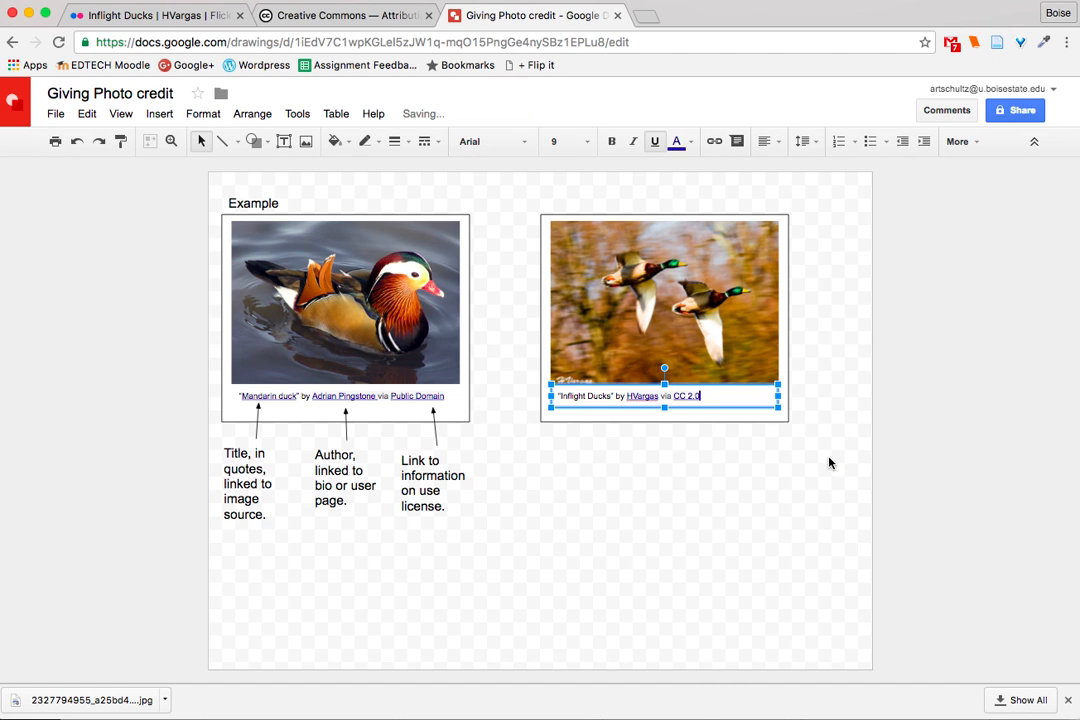
click(822, 521)
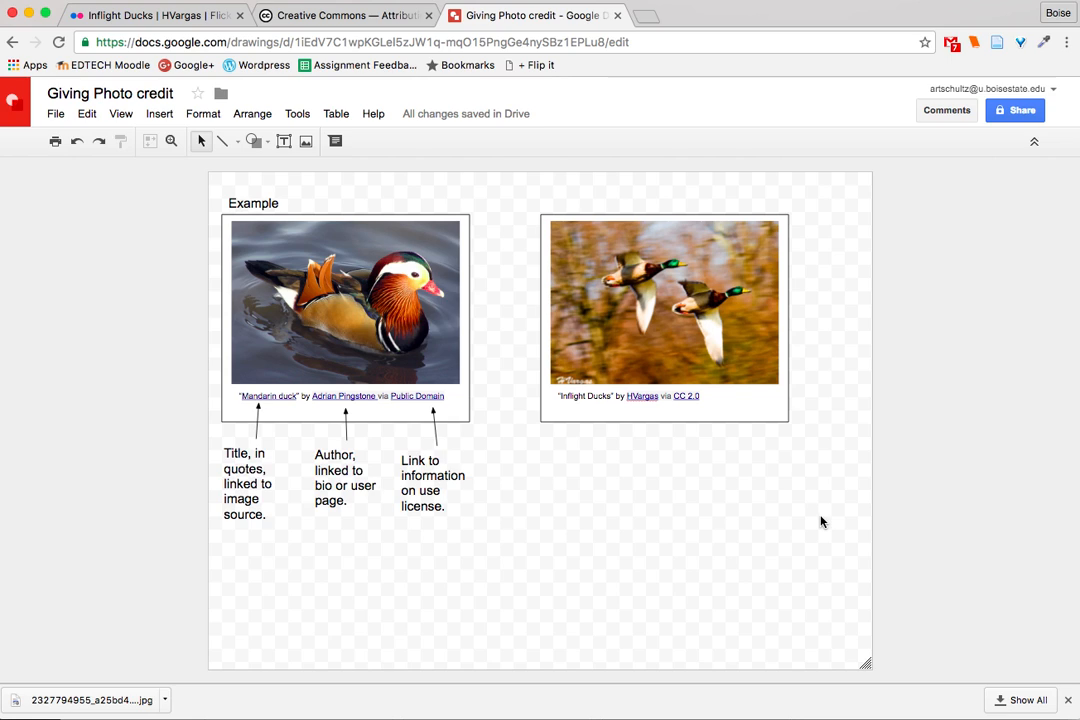
- Select the title "Inflight Ducks" in the caption and copy the photo's short share link from its Flickr page
drag(610, 397, 565, 395)
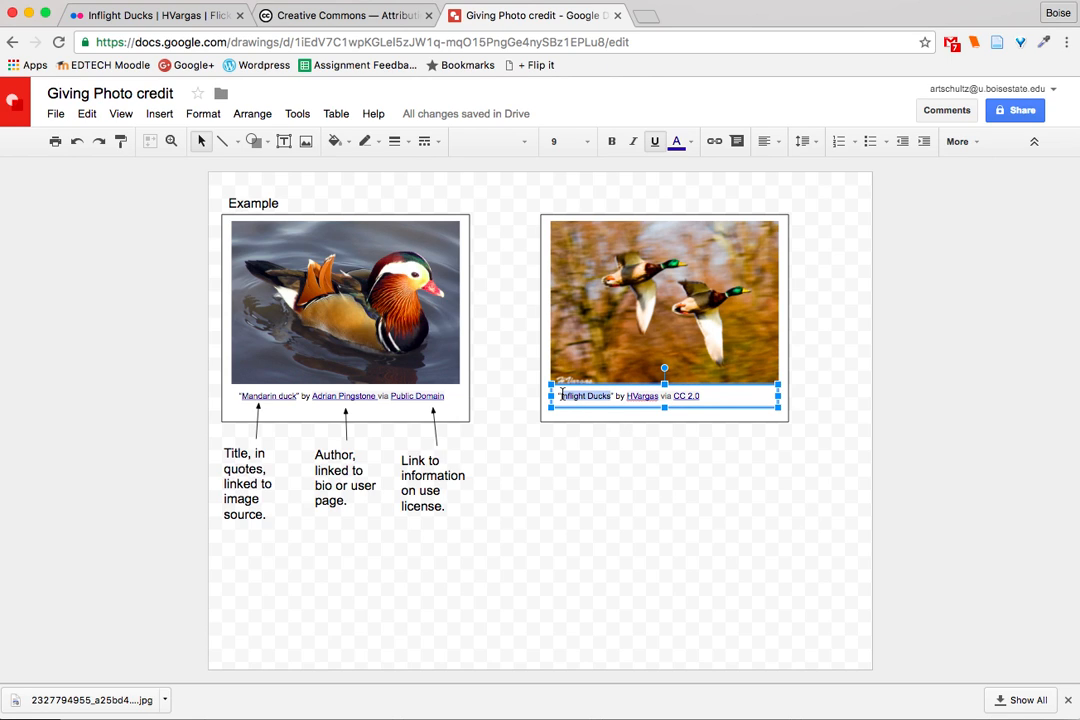
click(616, 476)
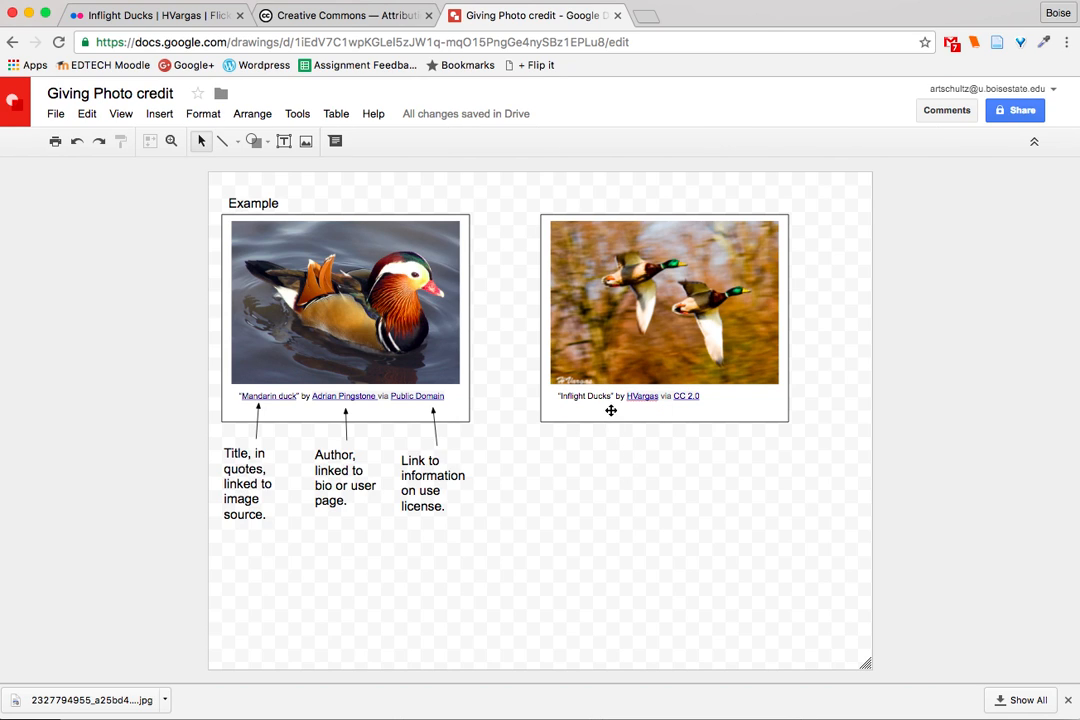
drag(611, 396, 561, 396)
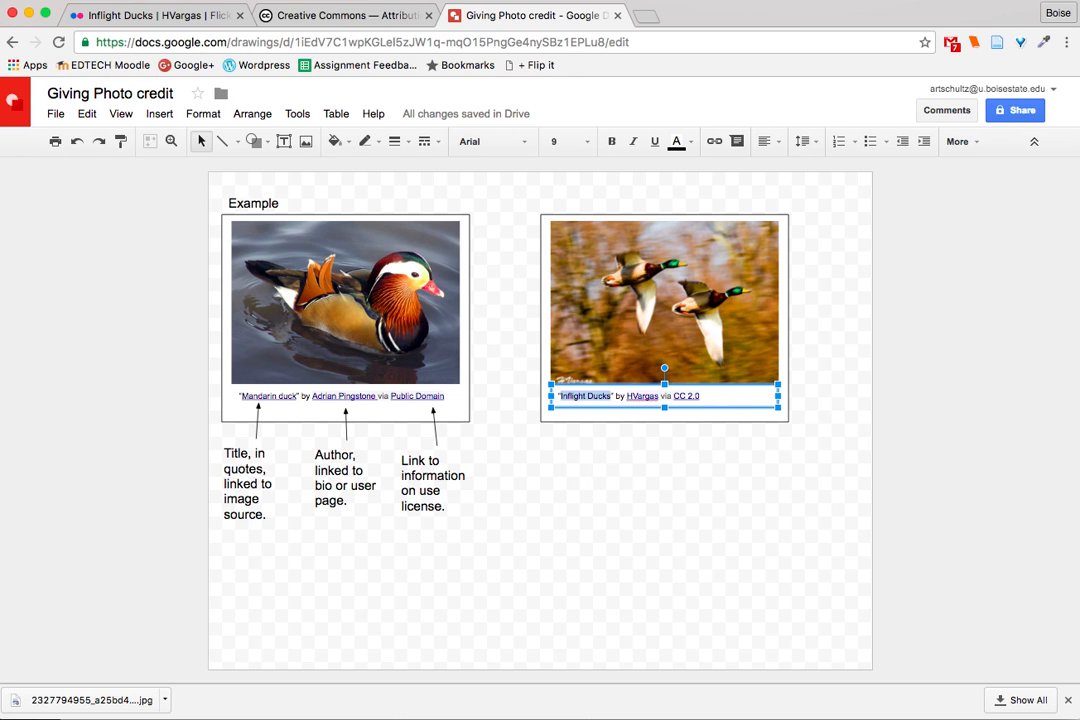
click(125, 16)
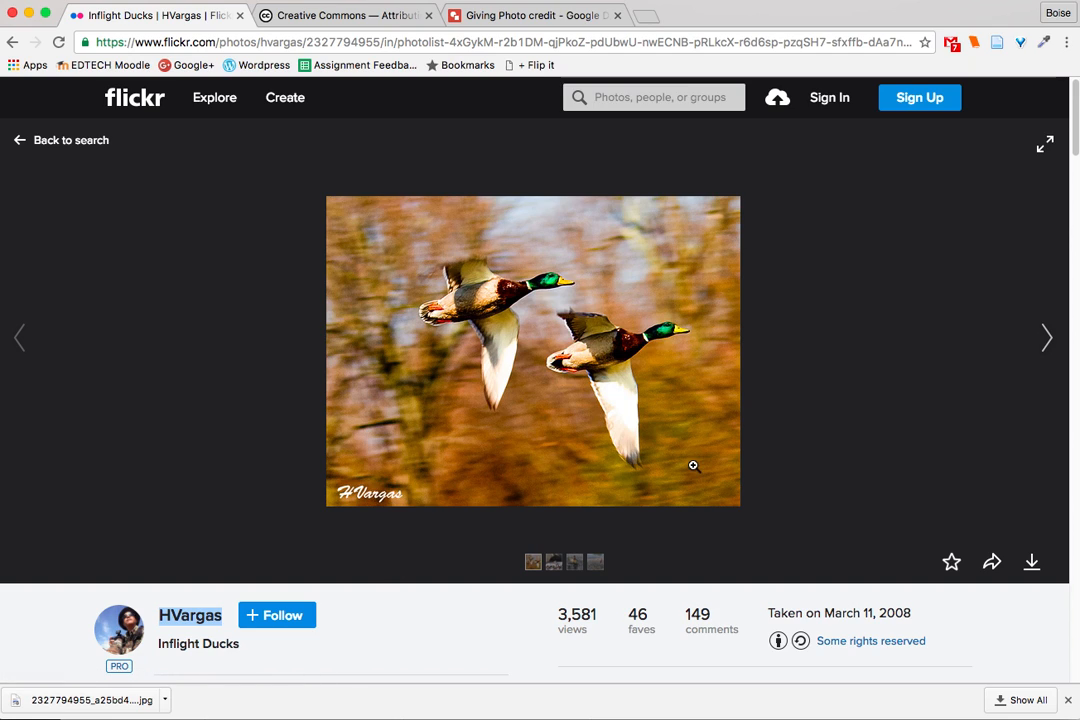
click(993, 565)
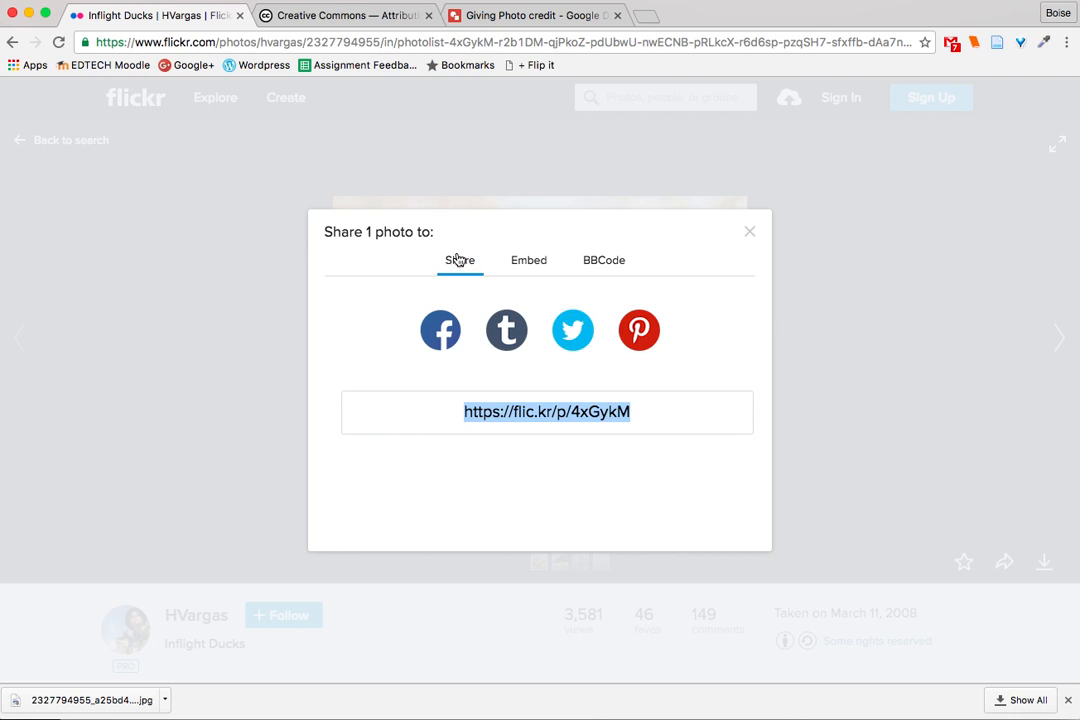
click(662, 436)
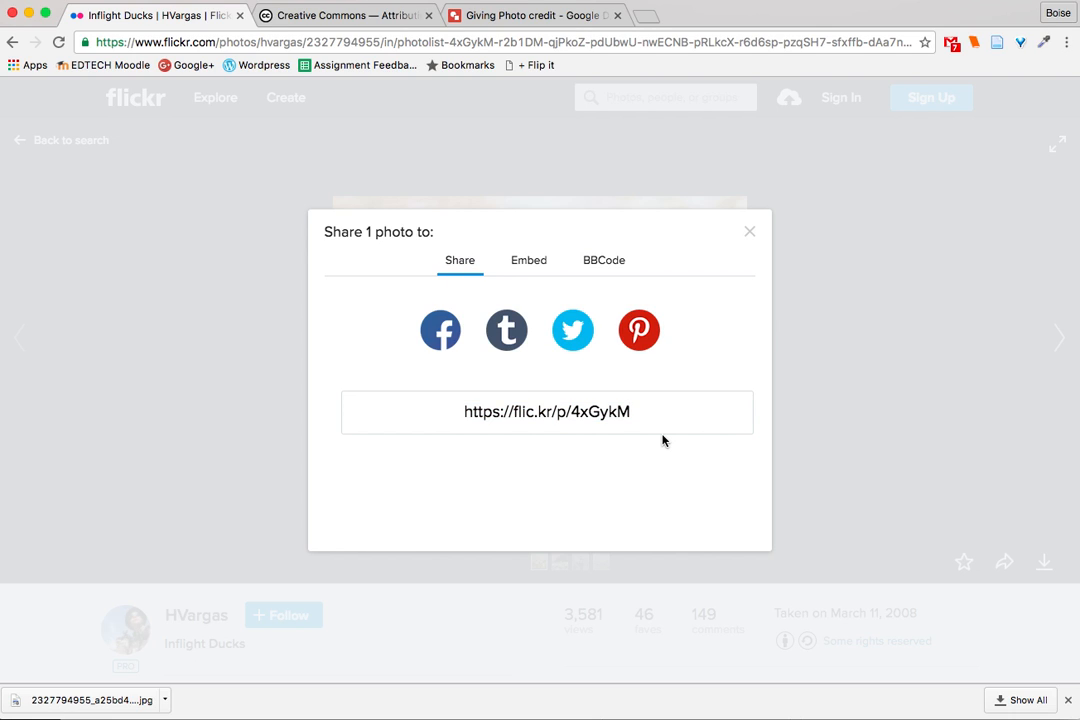
drag(636, 405, 402, 400)
key(ctrl+c)
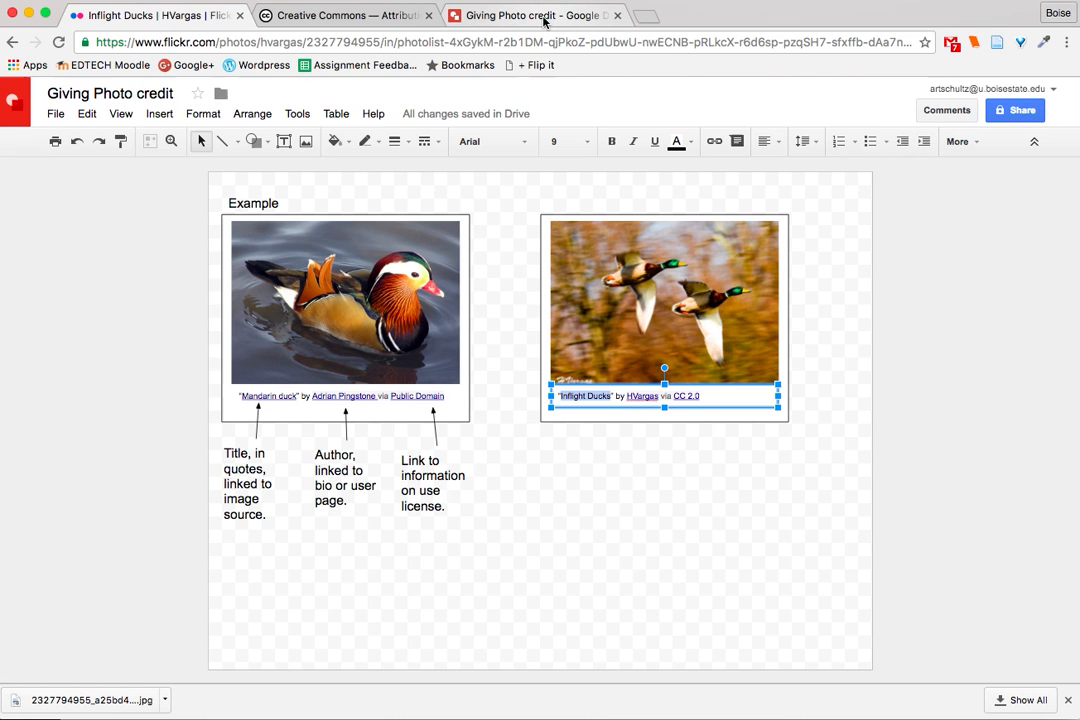
click(538, 18)
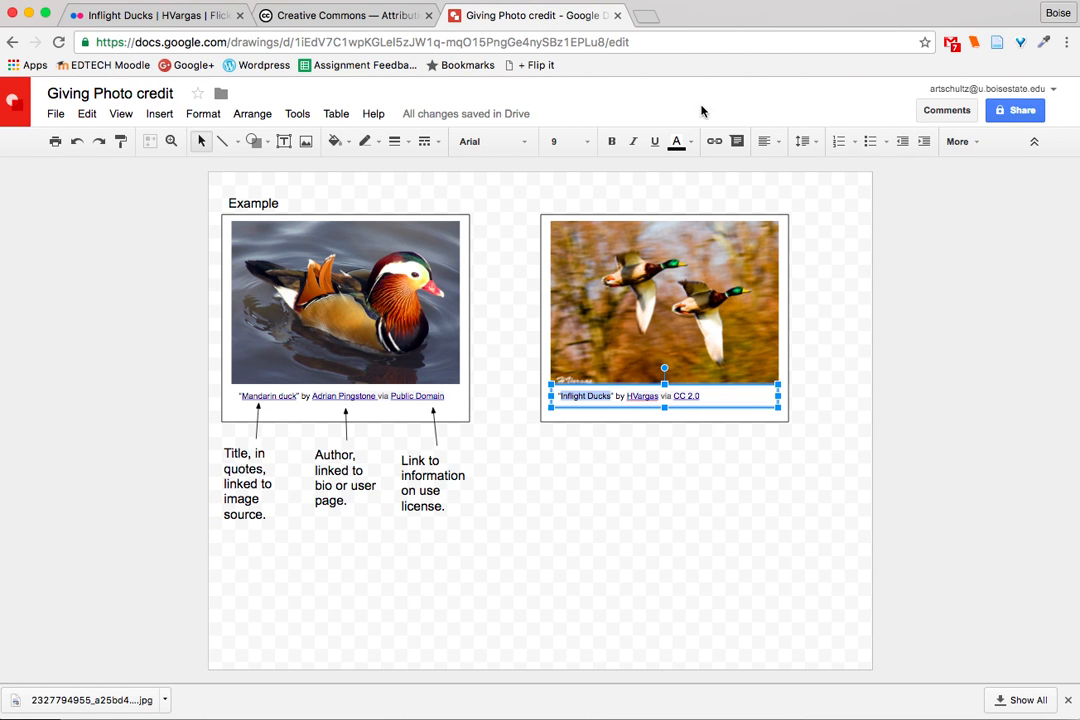
click(714, 141)
key(ctrl+v)
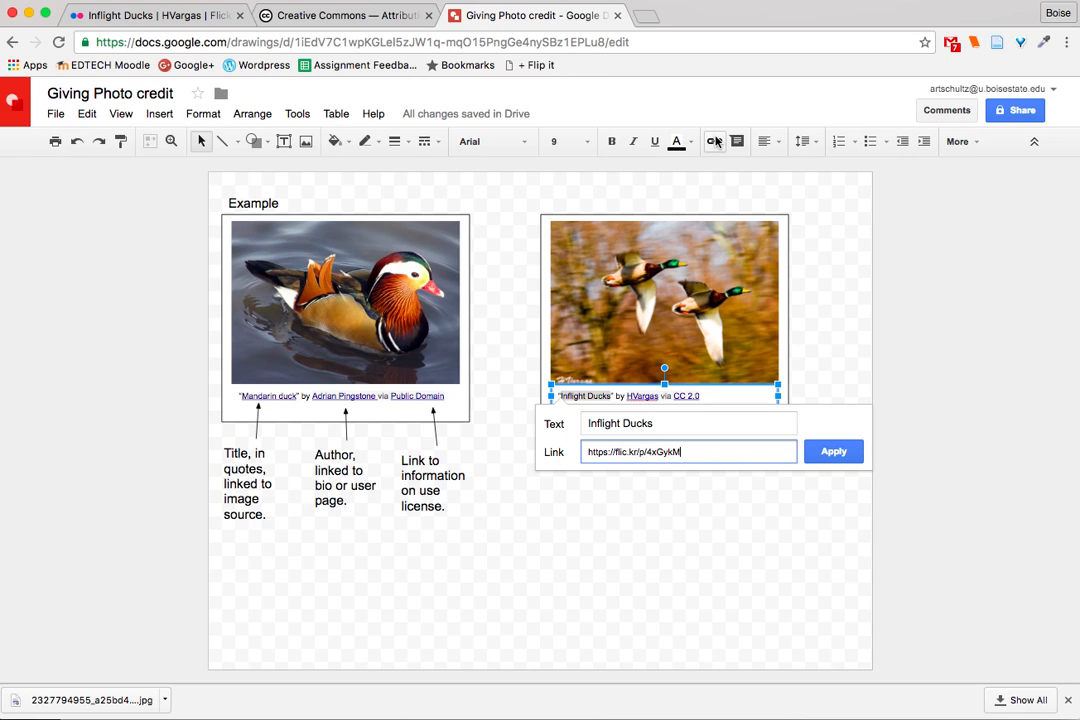
click(834, 455)
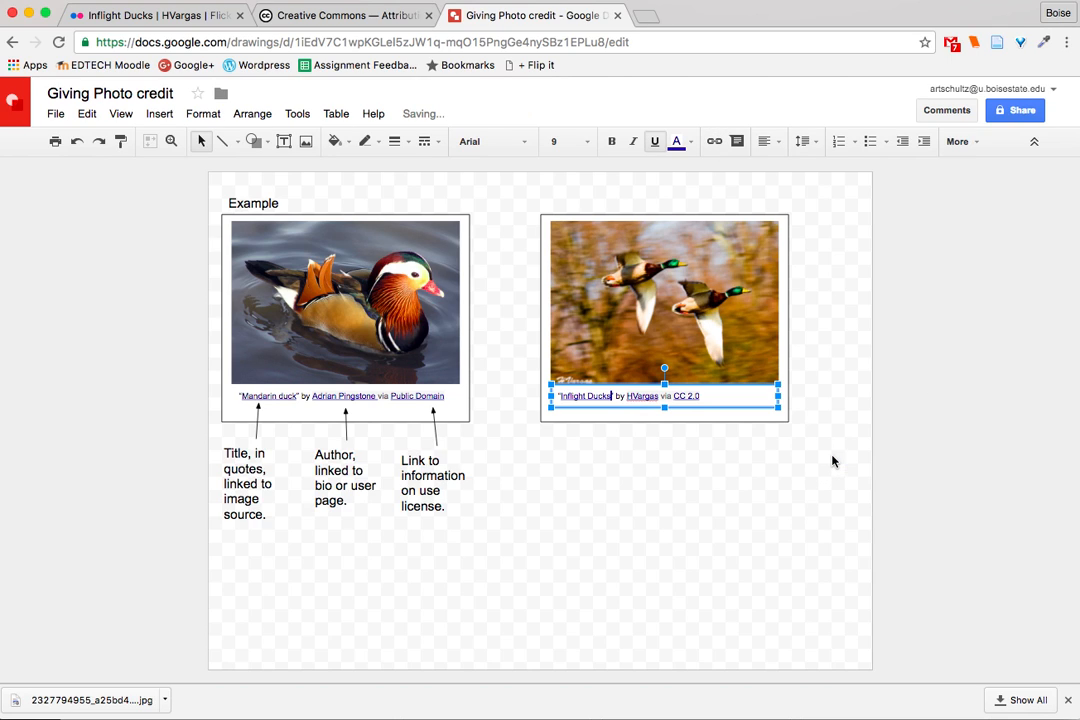
- Test the title's link by opening its Flickr page, close that page, and deselect the caption in the drawing
click(588, 397)
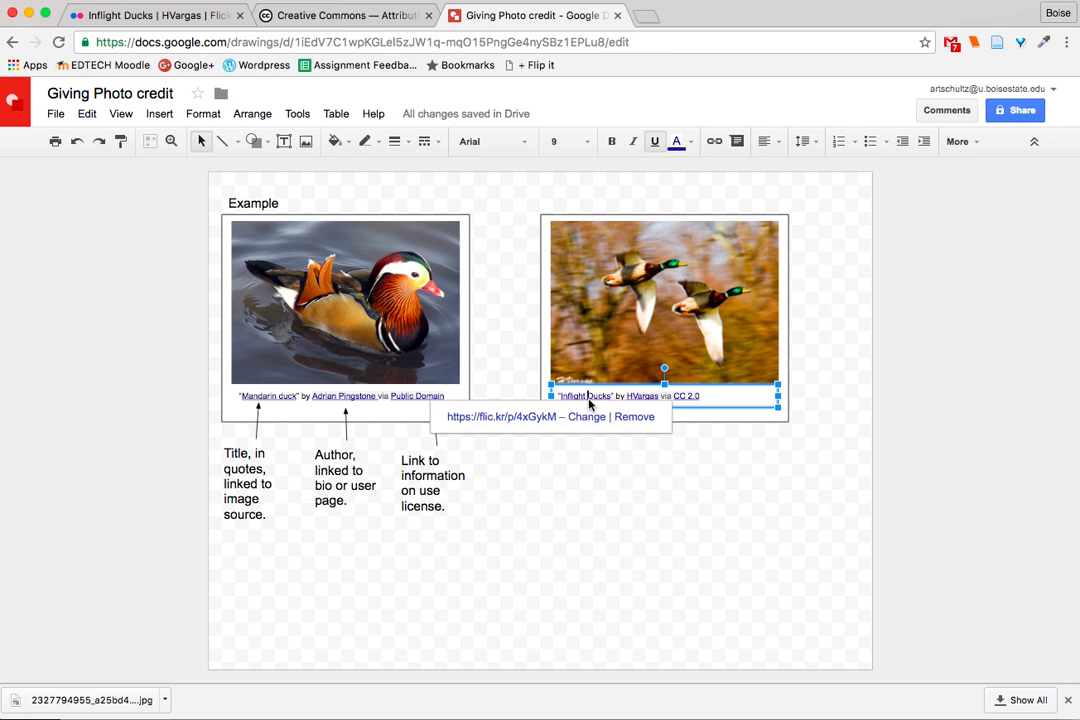
click(529, 418)
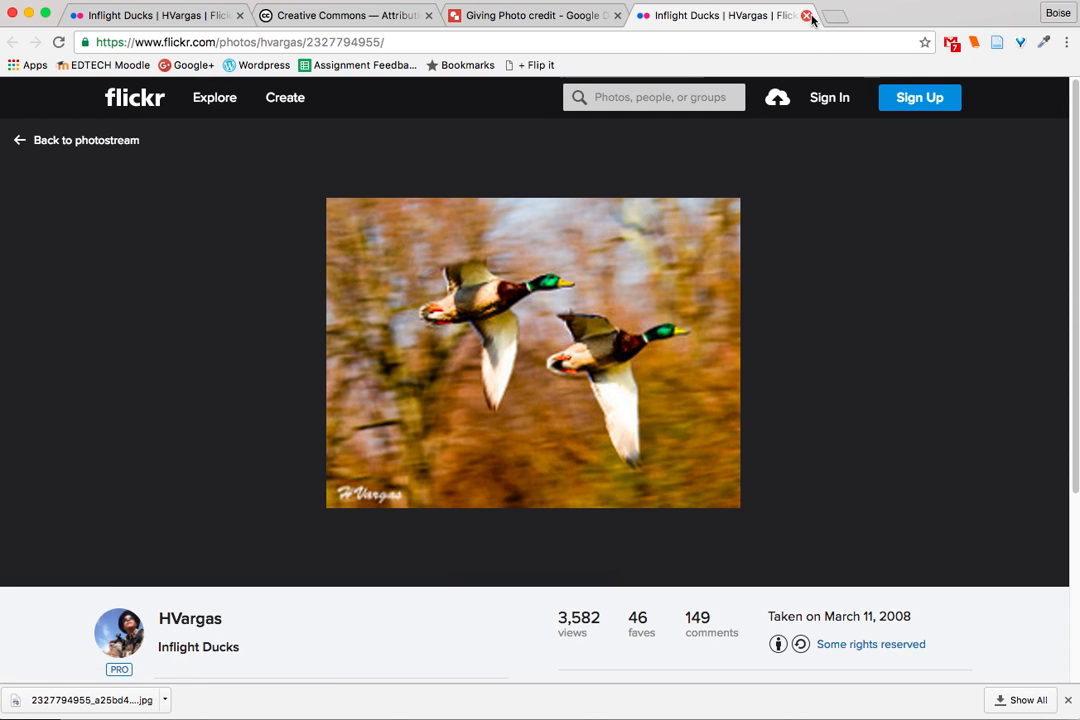
click(806, 15)
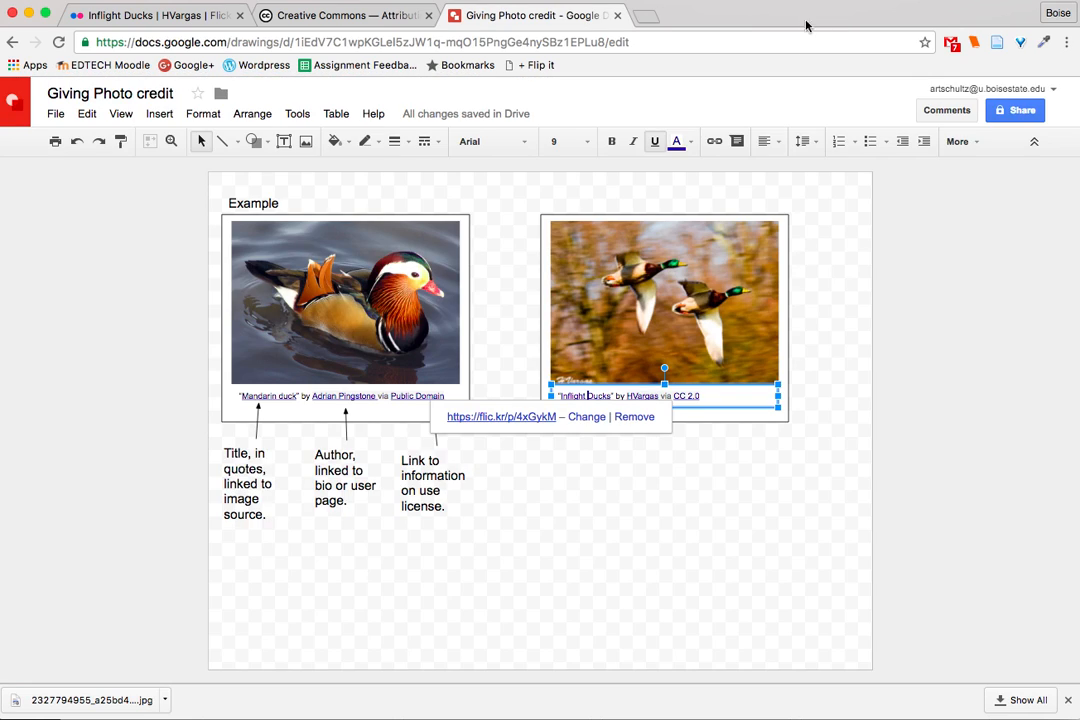
click(742, 499)
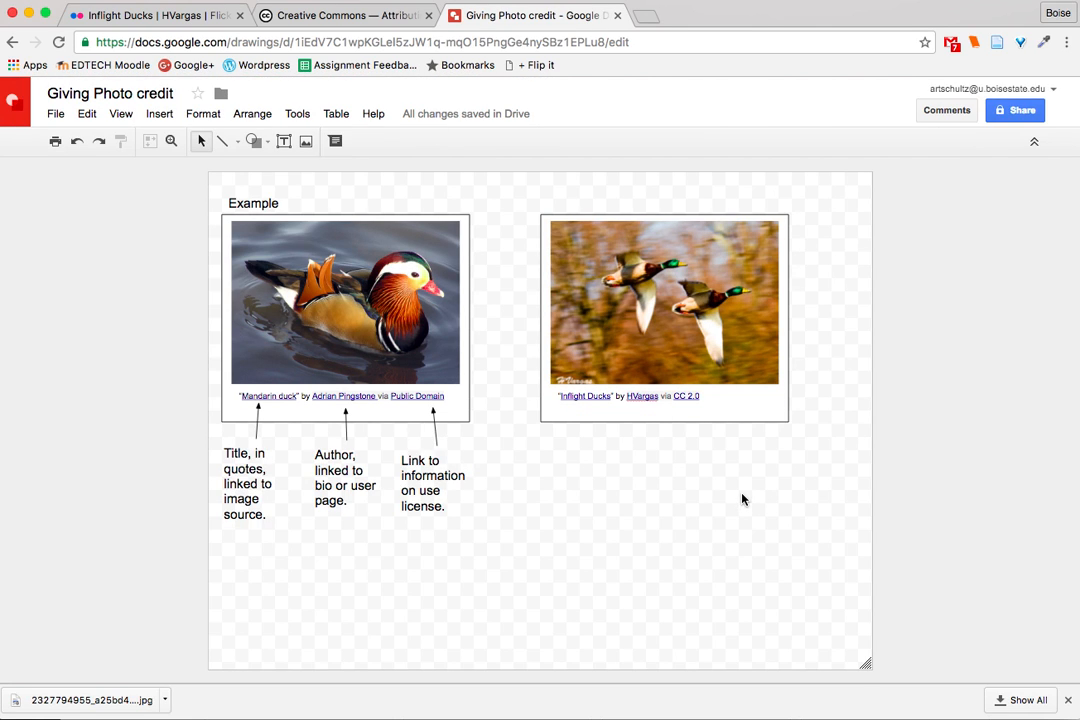